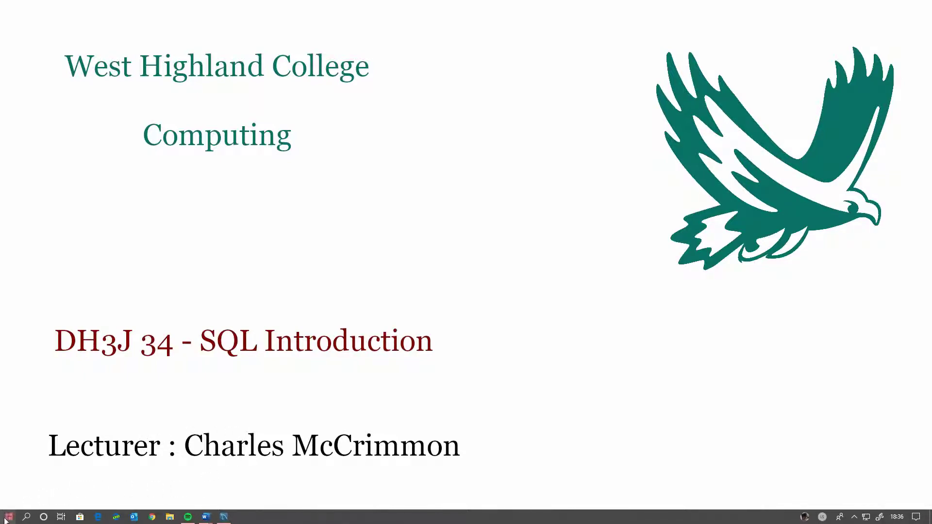
Step: Maximize MySQL Workbench to review the schema, then minimize it
{"action": "left_click", "coordinate": [224, 516]}
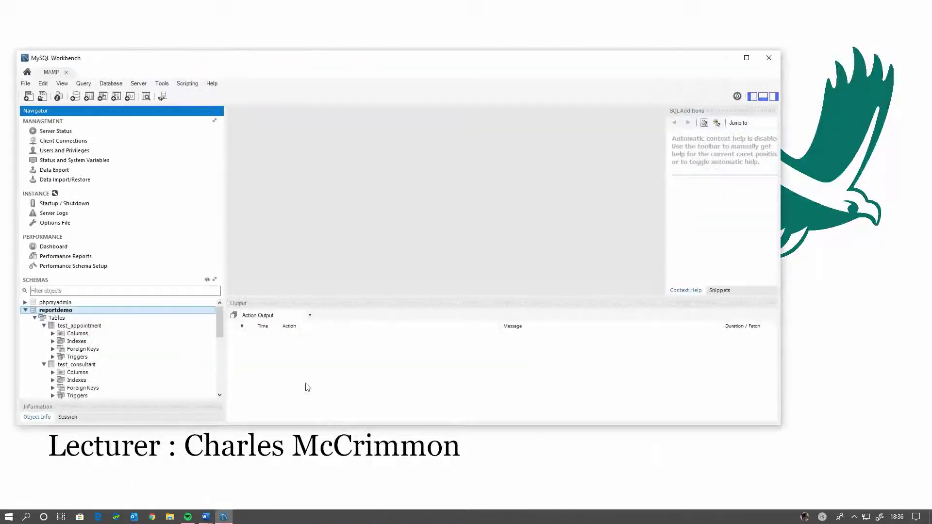
{"action": "double_click", "coordinate": [371, 62]}
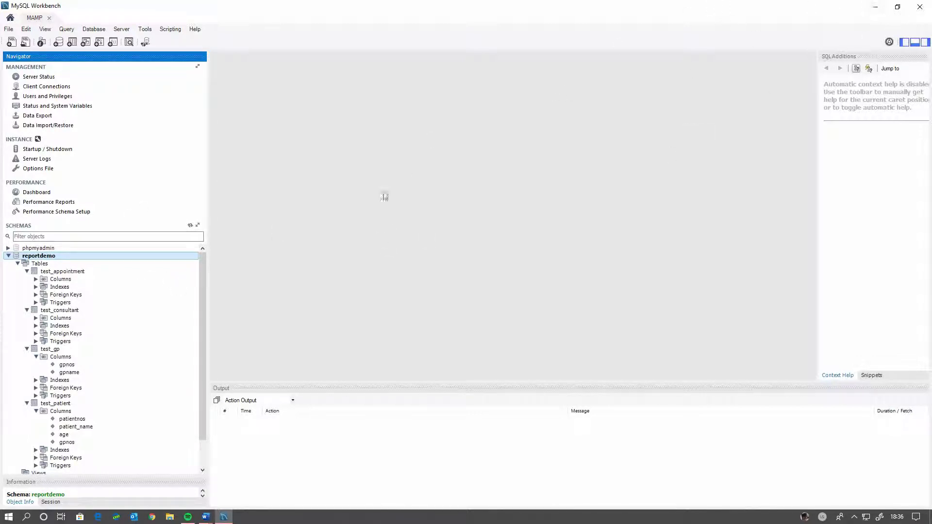
{"action": "left_click", "coordinate": [876, 7]}
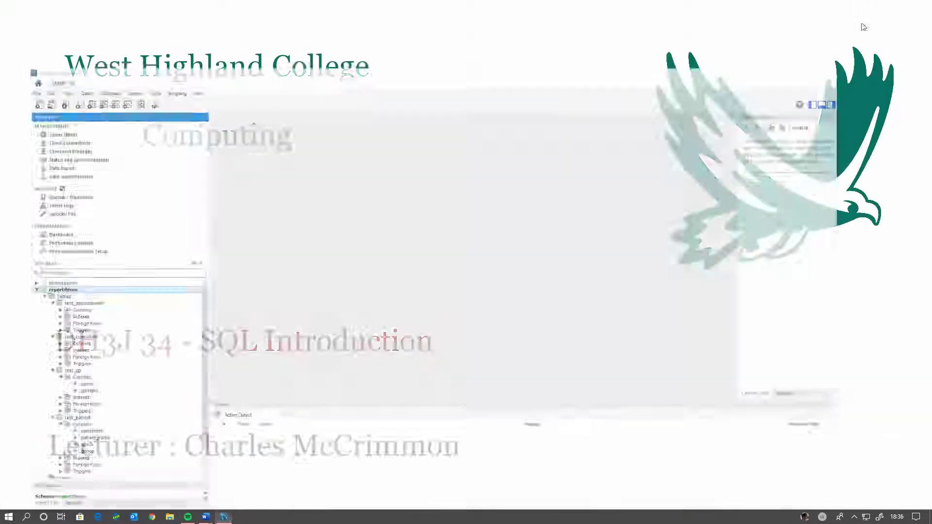
Step: Launch LibreOffice Base from the Start menu by searching 'bas'
{"action": "left_click", "coordinate": [9, 516]}
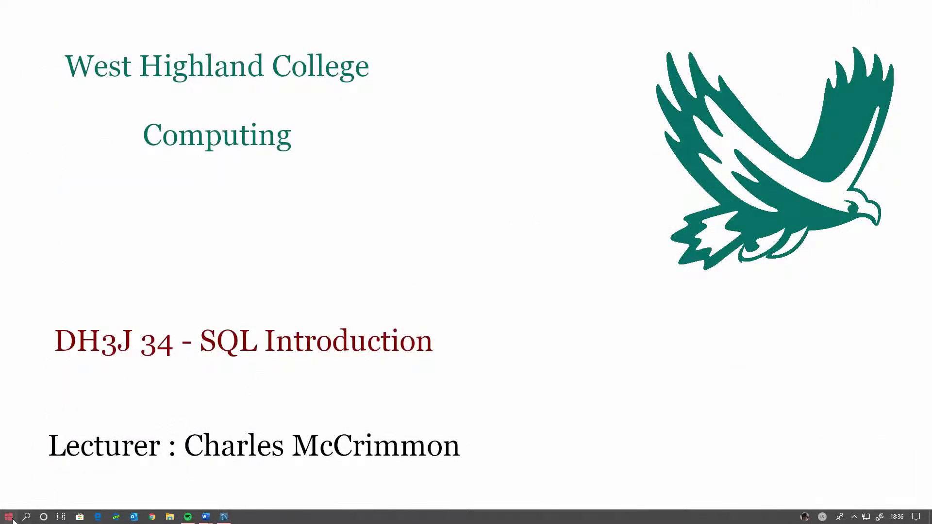
{"action": "type", "text": "bas"}
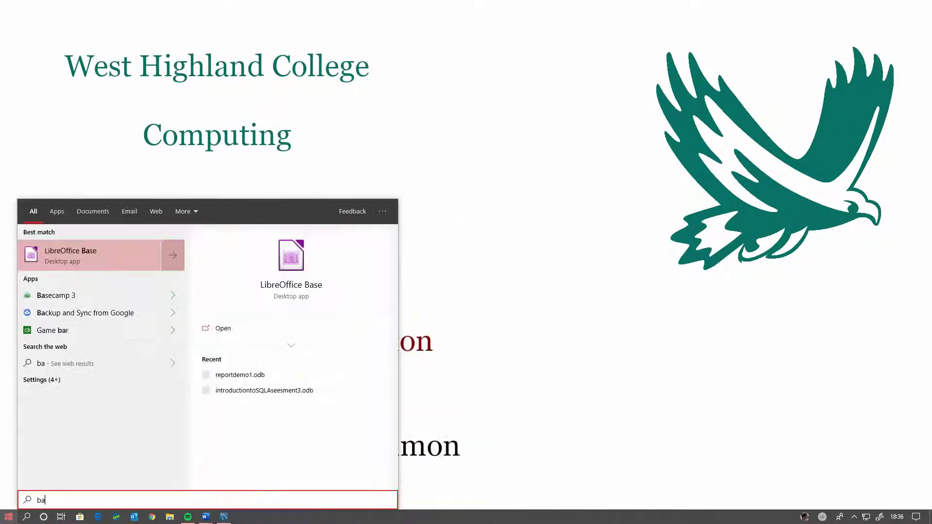
{"action": "left_click", "coordinate": [73, 243]}
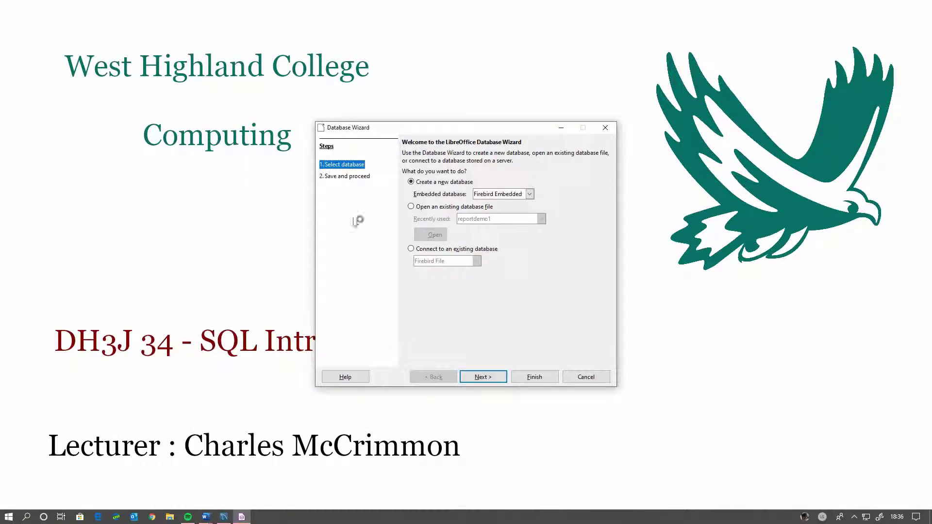
Step: In the Database Wizard, choose an existing MySQL database with a direct connection
{"action": "left_click", "coordinate": [411, 248]}
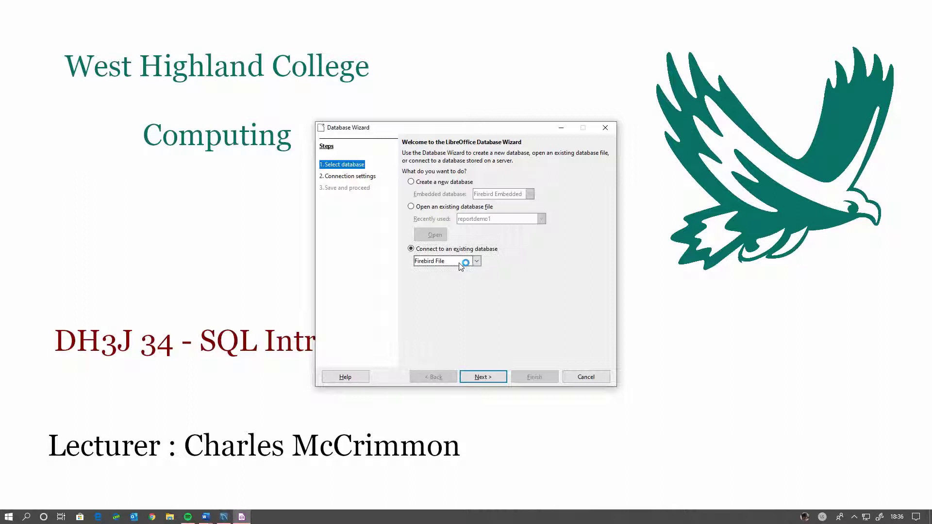
{"action": "left_click", "coordinate": [462, 261]}
{"action": "left_click", "coordinate": [451, 345]}
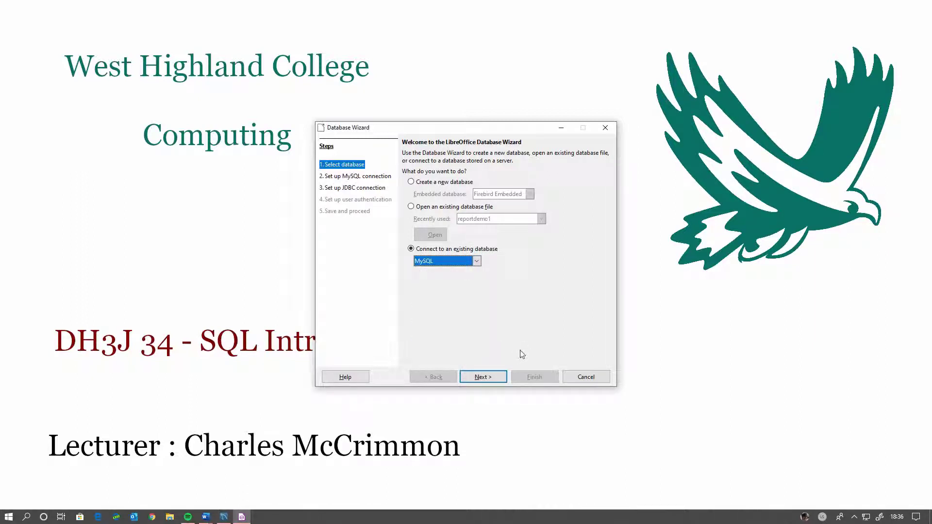
{"action": "left_click", "coordinate": [489, 378]}
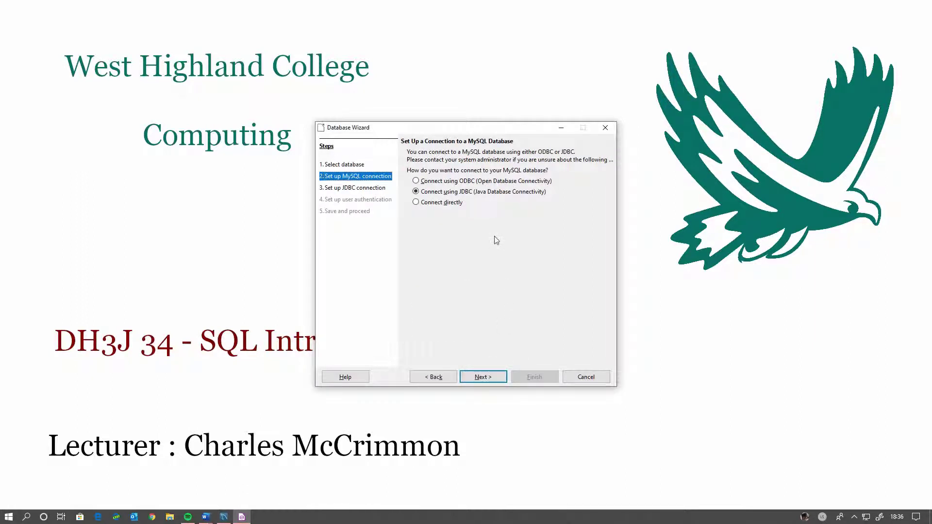
{"action": "left_click", "coordinate": [446, 203]}
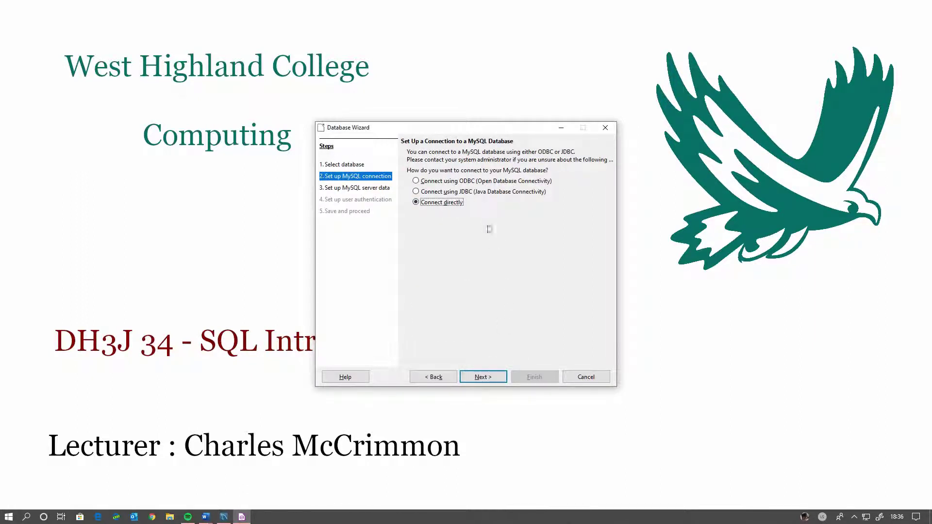
{"action": "left_click", "coordinate": [483, 377]}
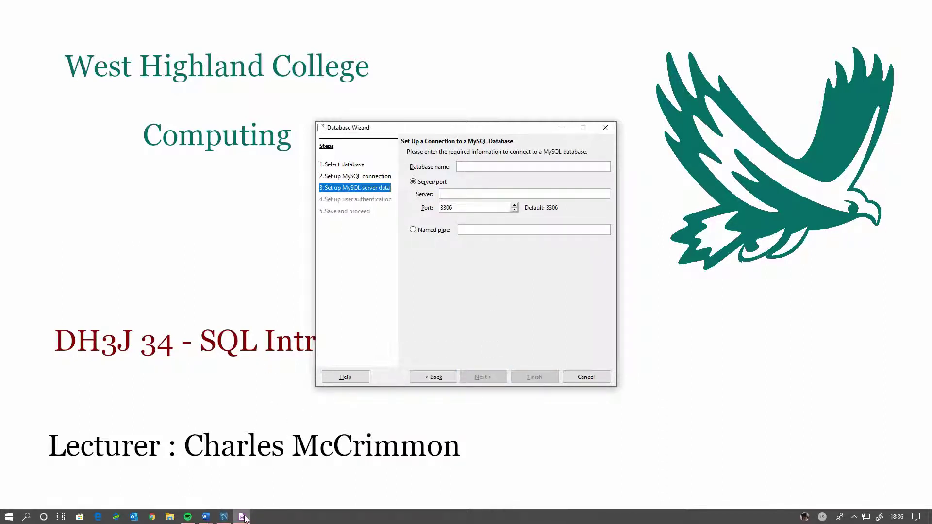
Step: Set the database name to reportdemo and the server to 127.0.0.1
{"action": "left_click", "coordinate": [224, 517]}
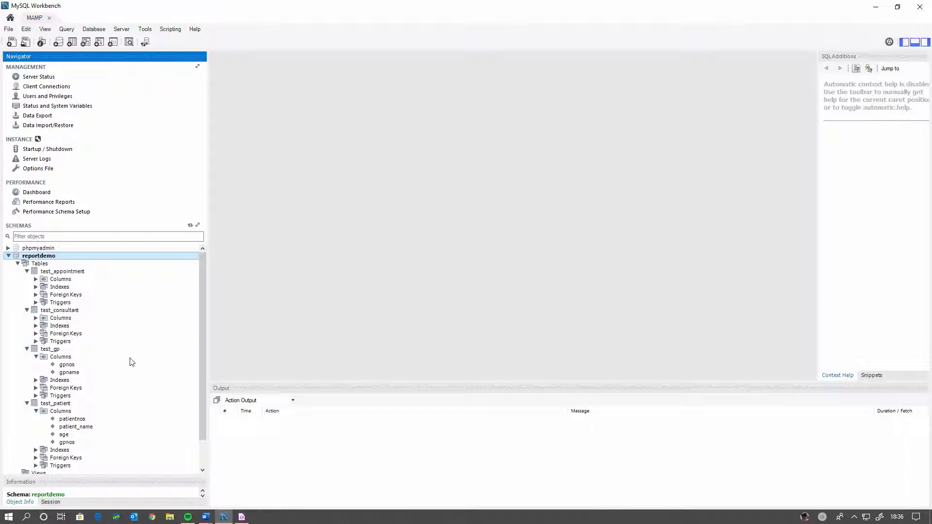
{"action": "left_click", "coordinate": [241, 517]}
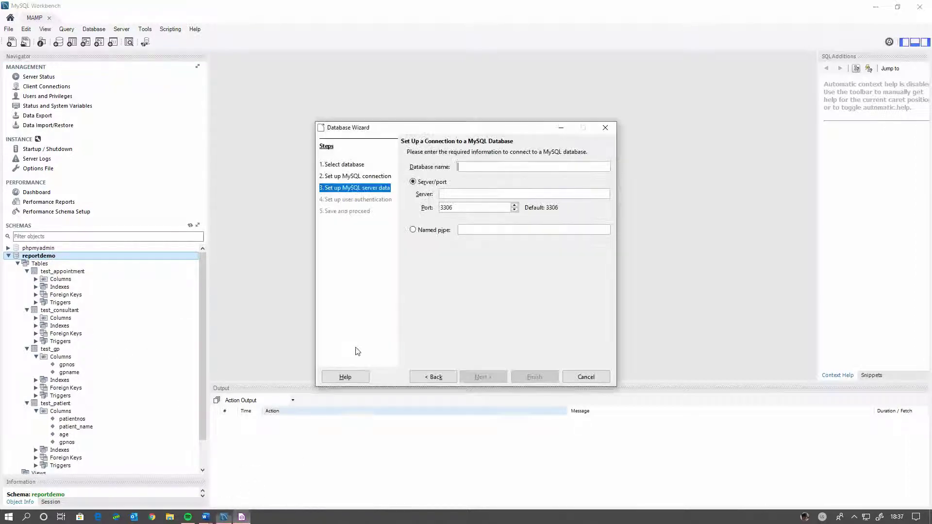
{"action": "left_click", "coordinate": [465, 166]}
{"action": "type", "text": "re"}
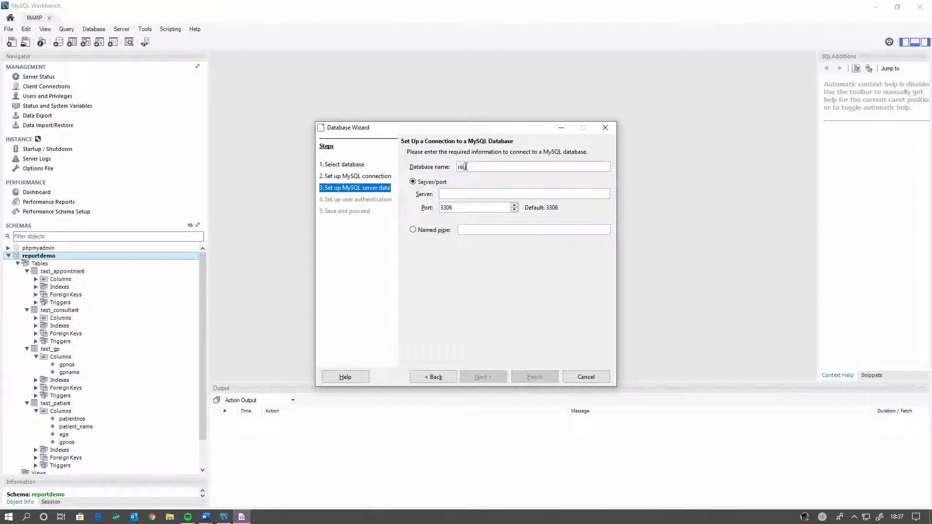
{"action": "type", "text": "portdemo"}
{"action": "left_click", "coordinate": [458, 192]}
{"action": "type", "text": "1"}
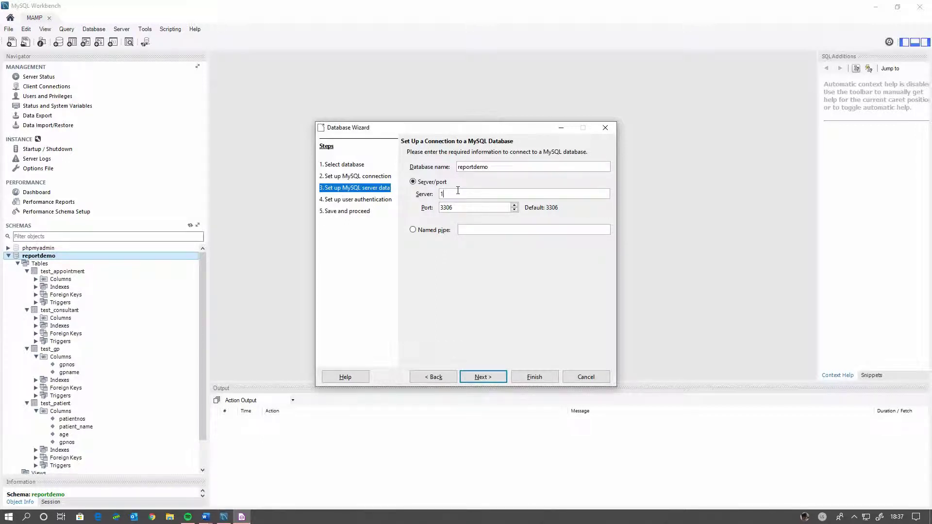
{"action": "type", "text": "27.0.0"}
{"action": "type", "text": "1"}
{"action": "type", "text": "1"}
Step: Get past the user page, keep Register and Open for editing checked, and finish
{"action": "left_click", "coordinate": [484, 376]}
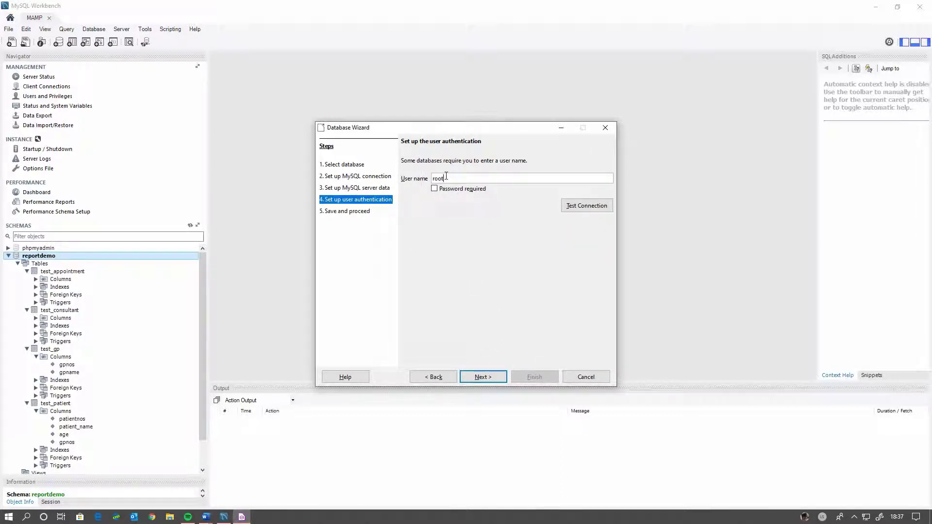
{"action": "left_click", "coordinate": [483, 377]}
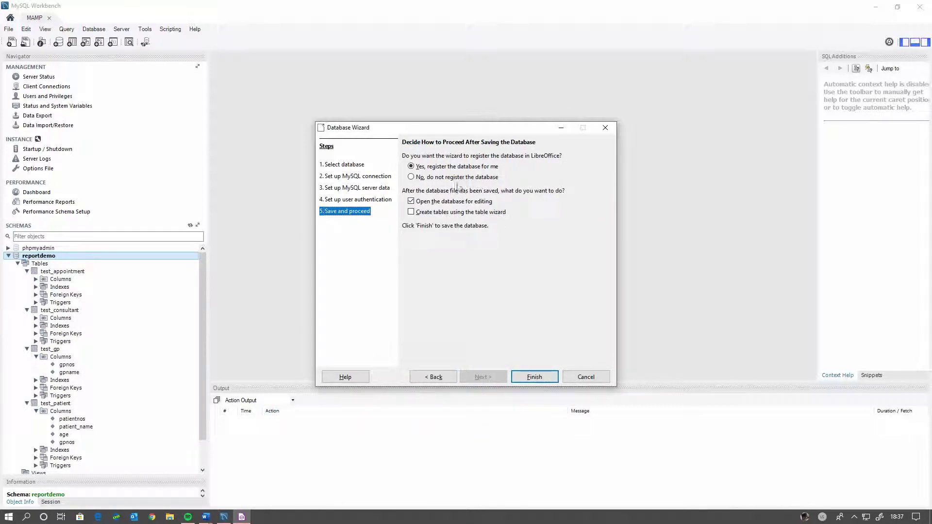
{"action": "left_click", "coordinate": [412, 203]}
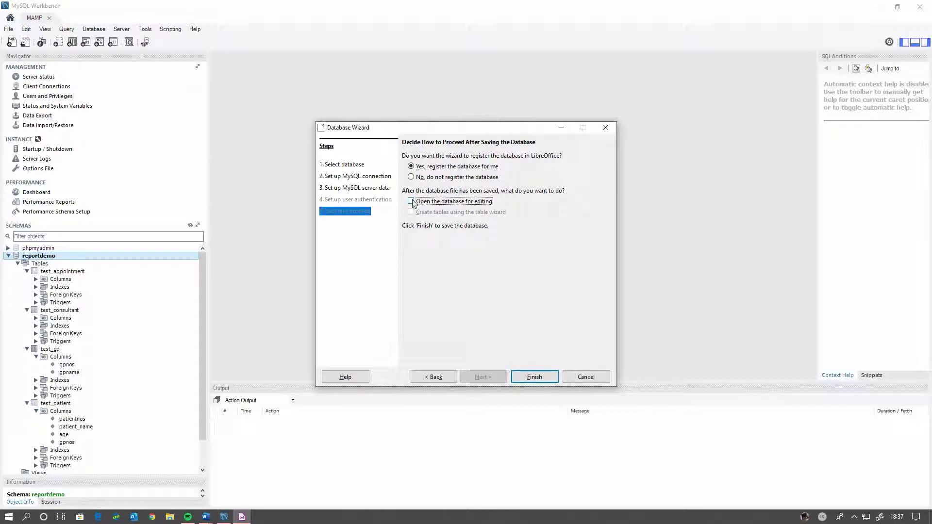
{"action": "left_click", "coordinate": [412, 204]}
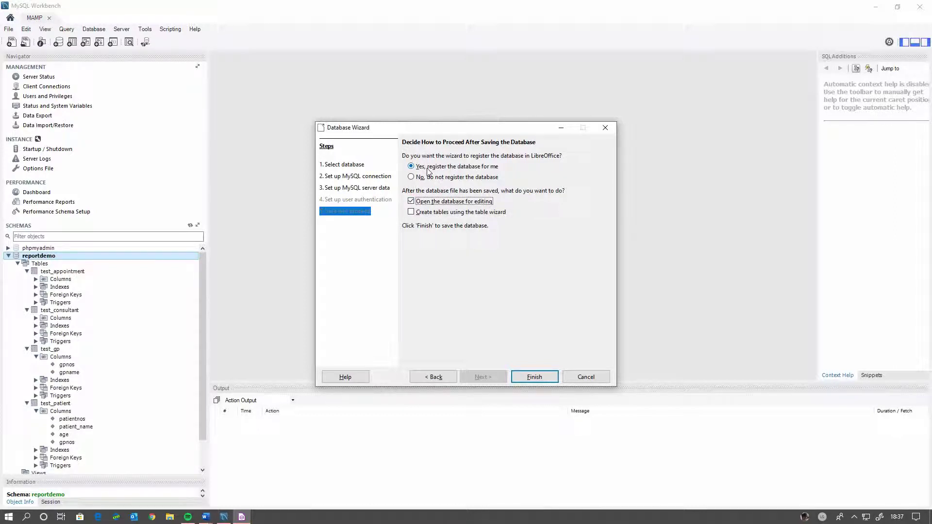
{"action": "left_click", "coordinate": [534, 377]}
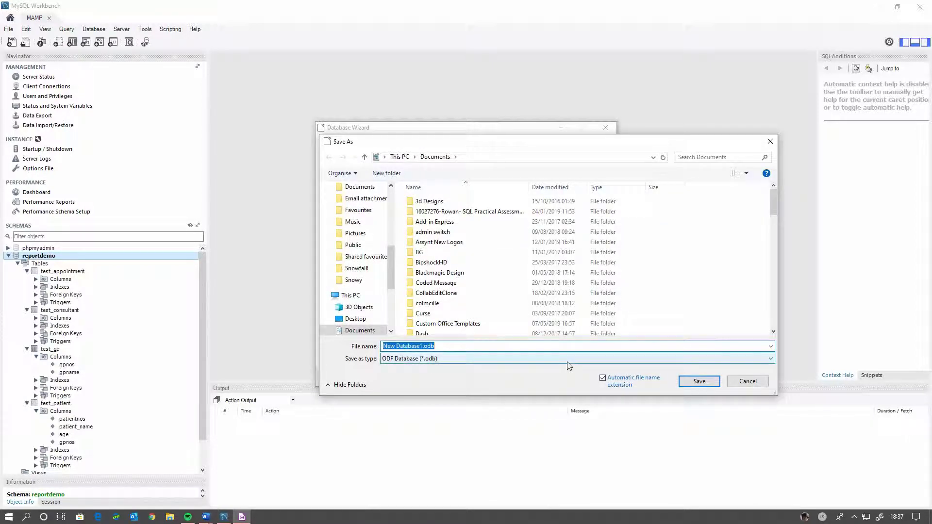
Step: Save the new database file as gps.odb
{"action": "key", "text": "Left"}
{"action": "key", "text": "Delete"}
{"action": "key", "text": "Delete"}
{"action": "key", "text": "Delete"}
{"action": "key", "text": "Delete"}
{"action": "key", "text": "Delete"}
{"action": "key", "text": "Delete"}
{"action": "key", "text": "Delete"}
{"action": "key", "text": "Delete"}
{"action": "key", "text": "Delete"}
{"action": "key", "text": "Delete"}
{"action": "key", "text": "Delete"}
{"action": "key", "text": "Delete"}
{"action": "key", "text": "Delete"}
{"action": "type", "text": "gps"}
{"action": "left_click", "coordinate": [698, 381]}
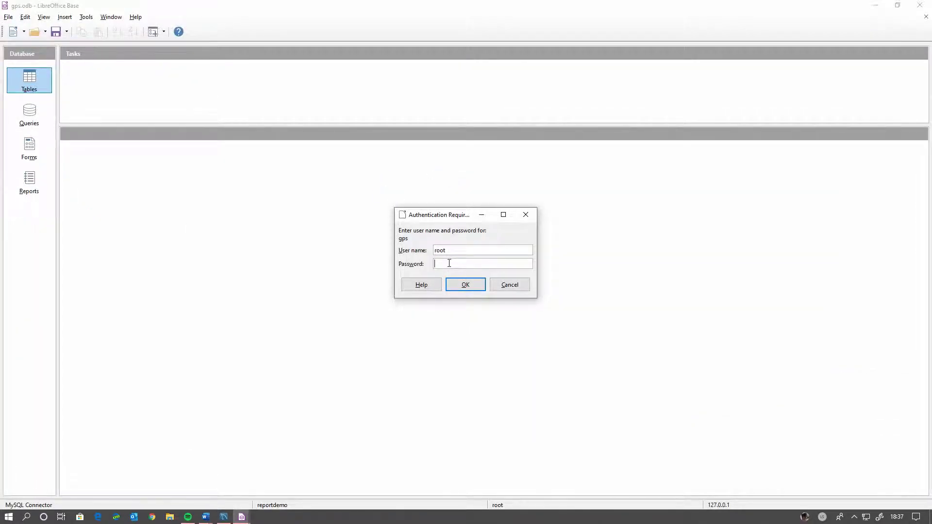
Step: Authenticate to the MySQL server with the password and collapse the mysql schema
{"action": "key", "text": "BackSpace"}
{"action": "key", "text": "BackSpace"}
{"action": "key", "text": "BackSpace"}
{"action": "key", "text": "BackSpace"}
{"action": "left_click", "coordinate": [456, 283]}
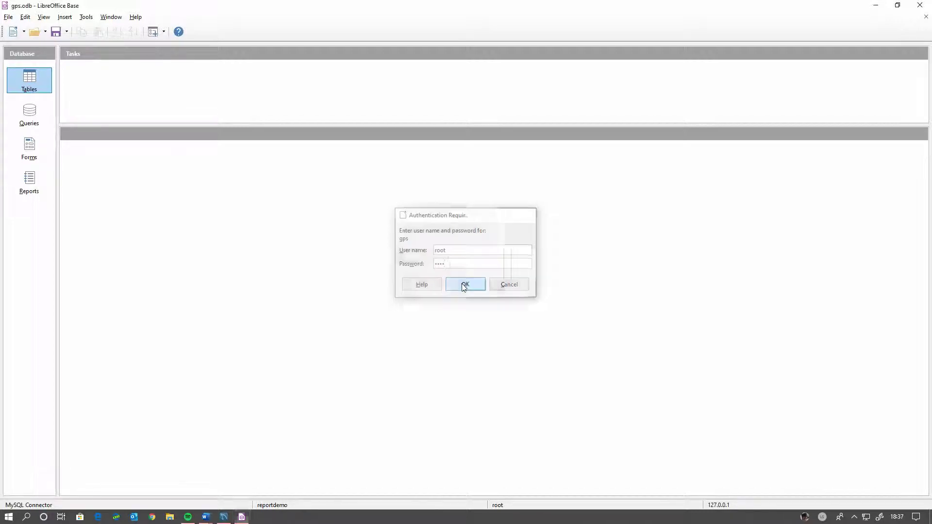
{"action": "left_click", "coordinate": [69, 152]}
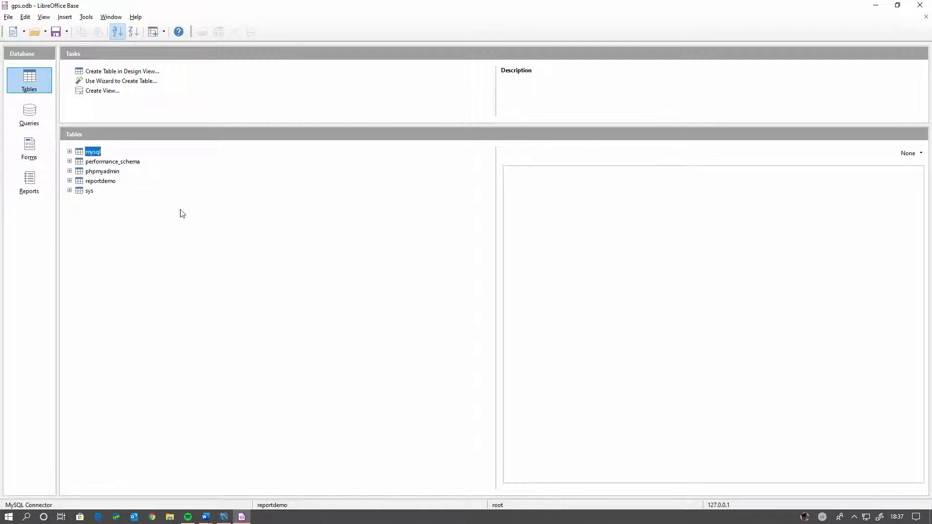
Step: Create a new SQL query window, then shrink and move it aside
{"action": "left_click", "coordinate": [29, 113]}
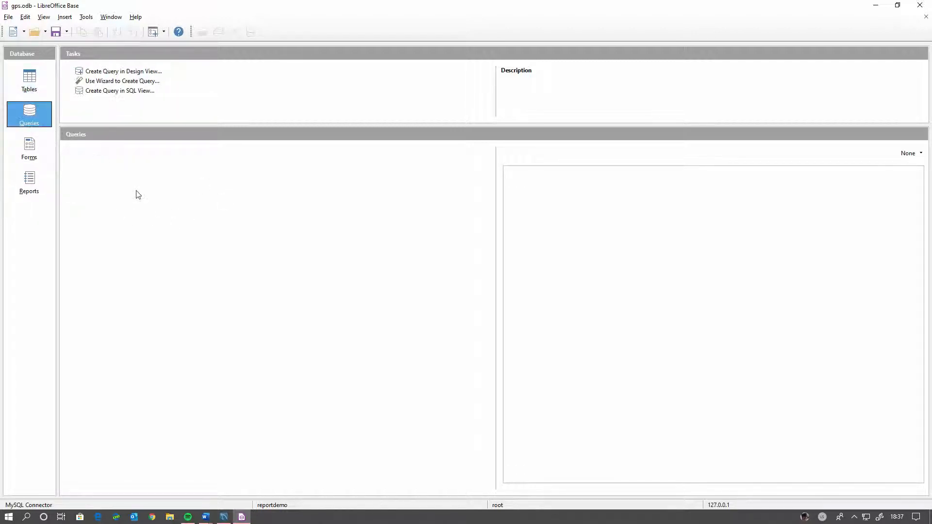
{"action": "left_click", "coordinate": [137, 170]}
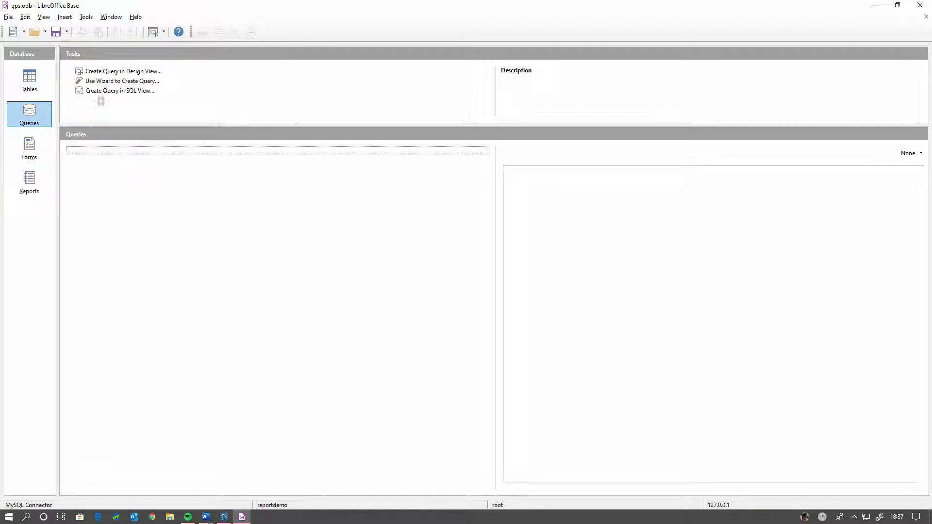
{"action": "left_click", "coordinate": [123, 92]}
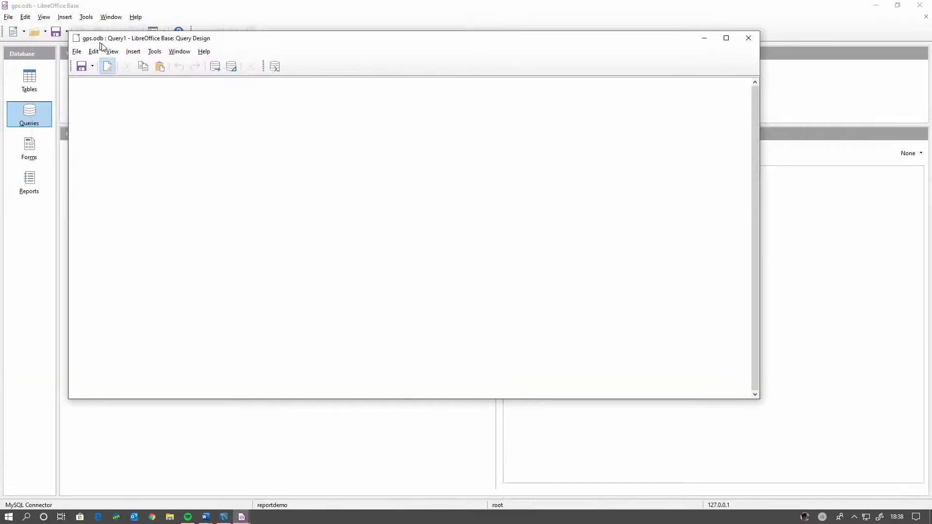
{"action": "left_click_drag", "start_coordinate": [71, 34], "coordinate": [496, 212]}
{"action": "left_click_drag", "start_coordinate": [611, 212], "coordinate": [662, 213]}
Step: Expand reportdemo and browse test_appointment, test_consultant, test_gp and test_patient
{"action": "left_click", "coordinate": [29, 80]}
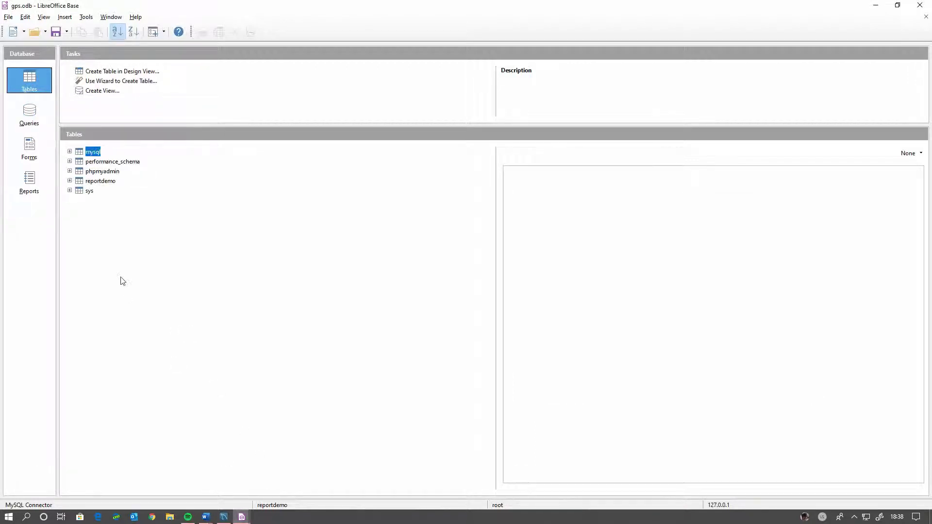
{"action": "left_click", "coordinate": [69, 180]}
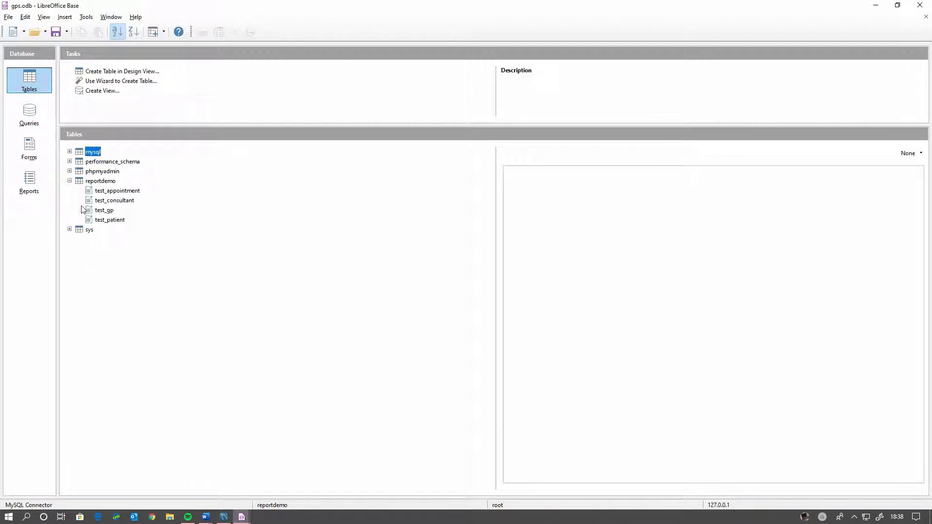
{"action": "left_click", "coordinate": [97, 192]}
{"action": "left_click", "coordinate": [104, 203]}
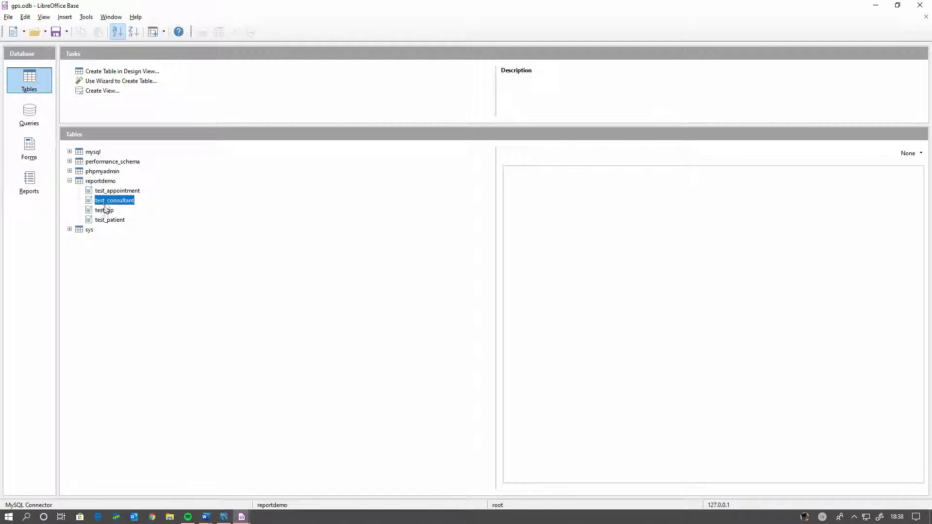
{"action": "left_click", "coordinate": [105, 210]}
{"action": "left_click", "coordinate": [109, 220]}
{"action": "left_click", "coordinate": [116, 191]}
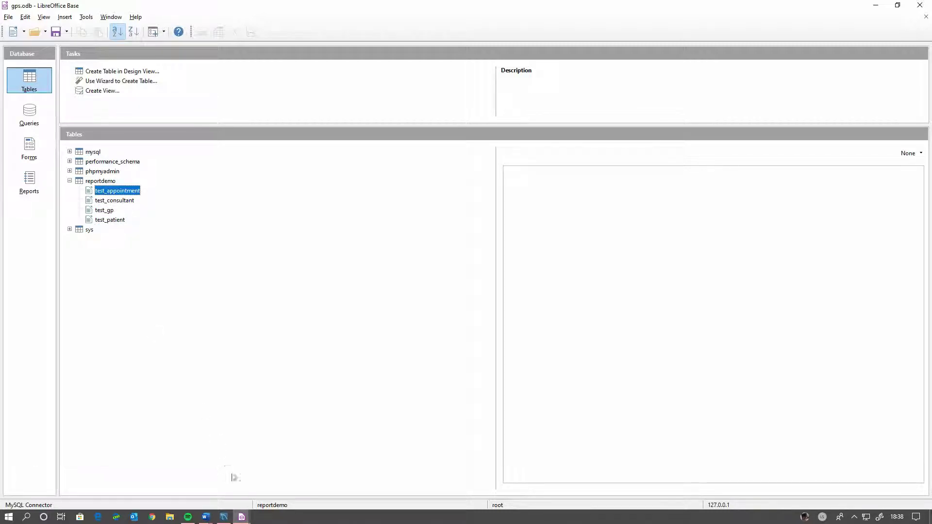
Step: Run select * from test_appointment; and enlarge the results to show all 8 rows
{"action": "mouse_move", "coordinate": [242, 516]}
{"action": "left_click", "coordinate": [301, 483]}
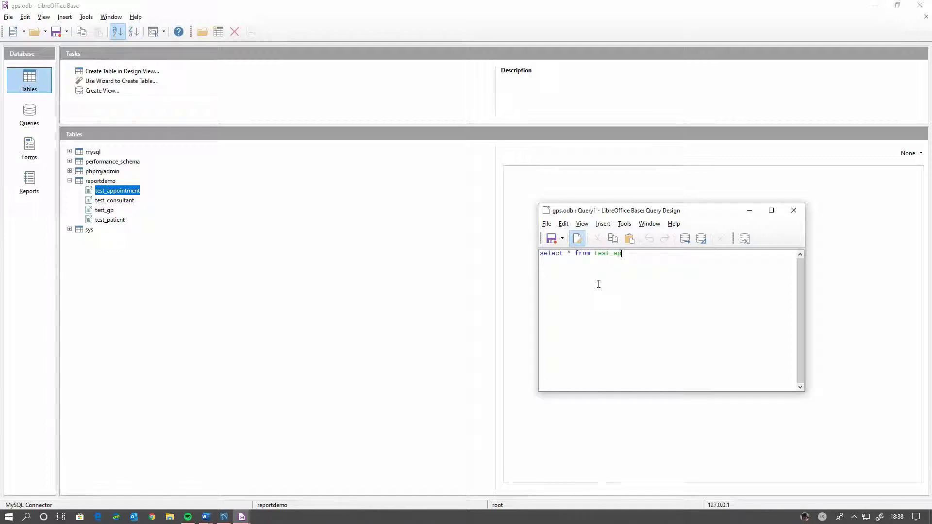
{"action": "type", "text": "ent;"}
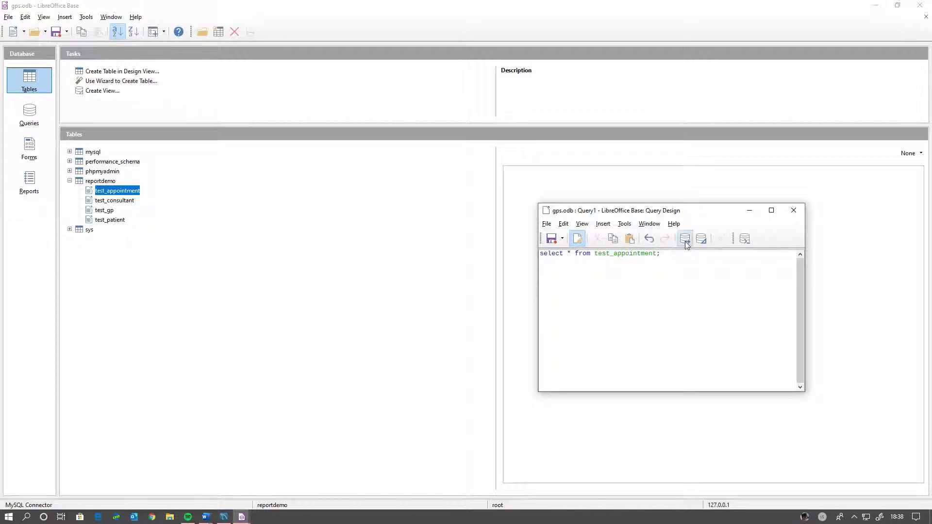
{"action": "left_click", "coordinate": [684, 238]}
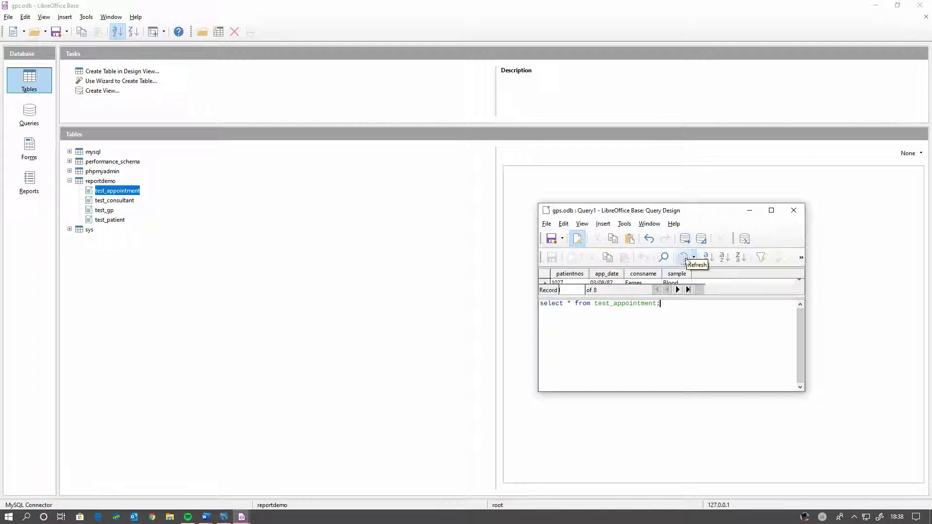
{"action": "left_click_drag", "start_coordinate": [732, 208], "coordinate": [718, 124]}
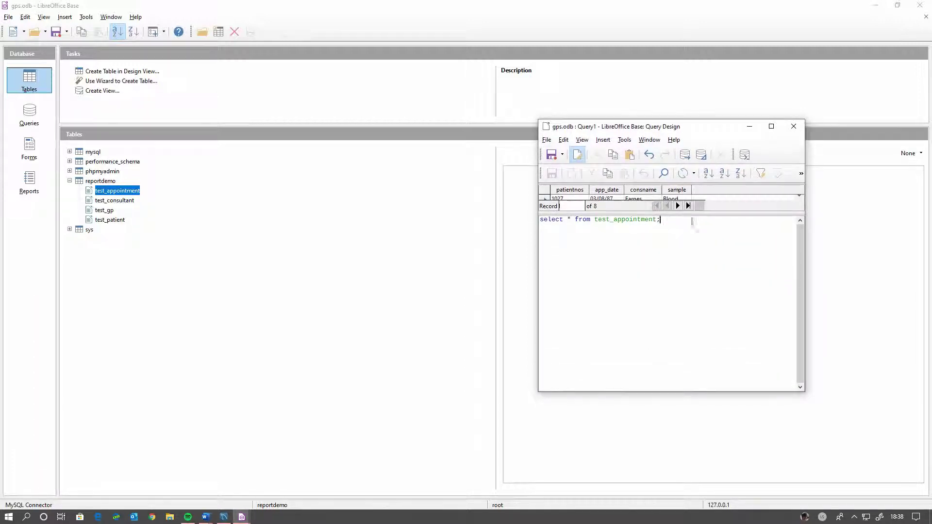
{"action": "left_click_drag", "start_coordinate": [749, 214], "coordinate": [743, 297]}
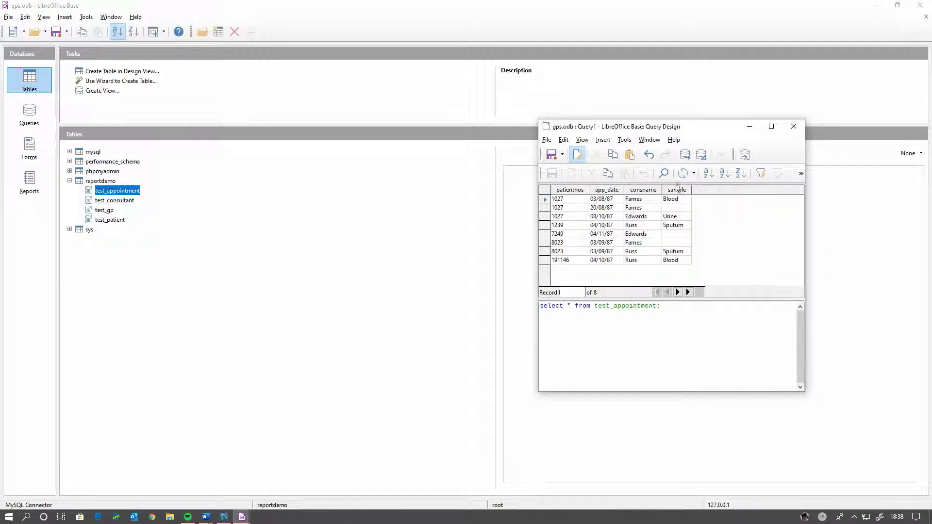
Step: Begin saving the query, then cancel the Save As dialog
{"action": "left_click", "coordinate": [552, 154]}
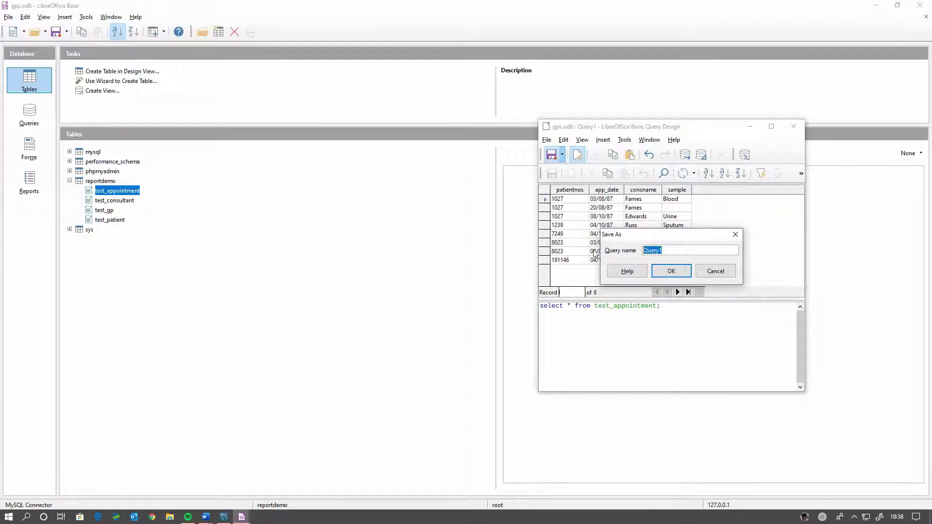
{"action": "key", "text": "BackSpace"}
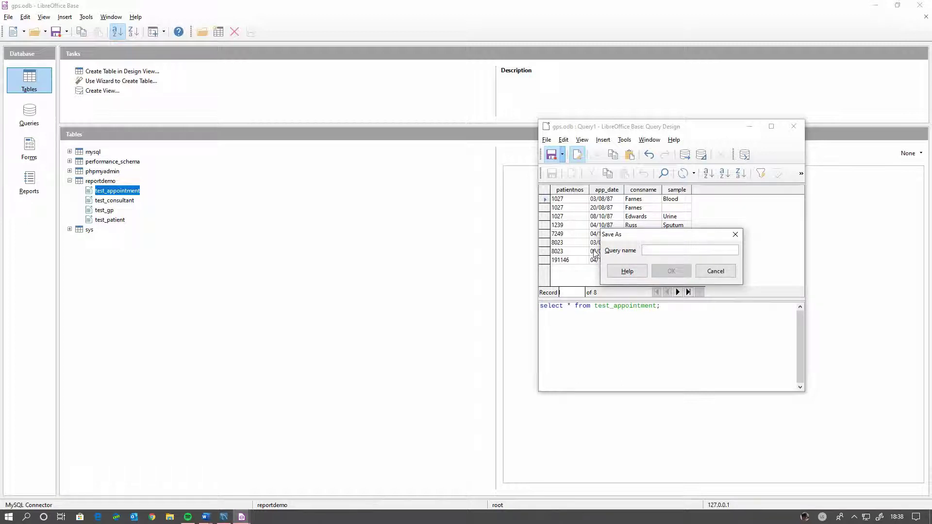
{"action": "left_click", "coordinate": [714, 271]}
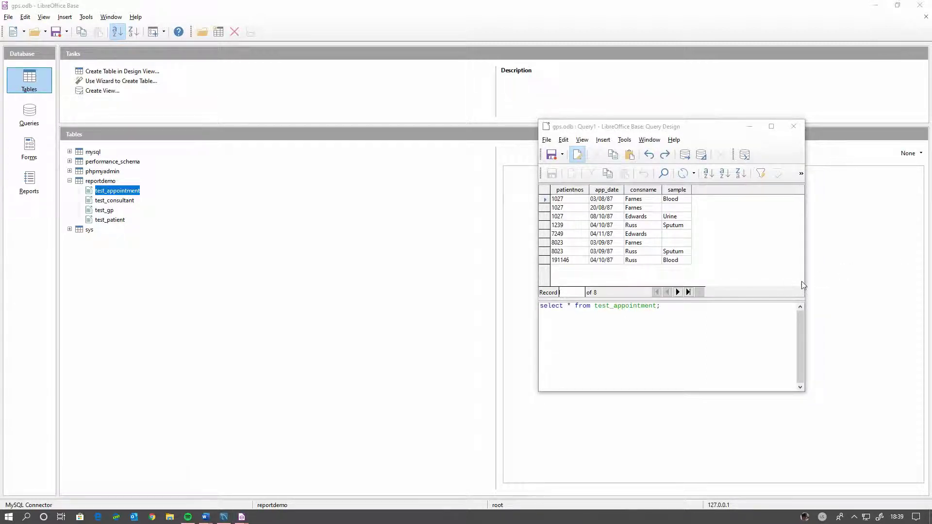
Step: Replace the SQL with the pasted appointments–patients–GPs join query and run it
{"action": "left_click_drag", "start_coordinate": [675, 314], "coordinate": [504, 307]}
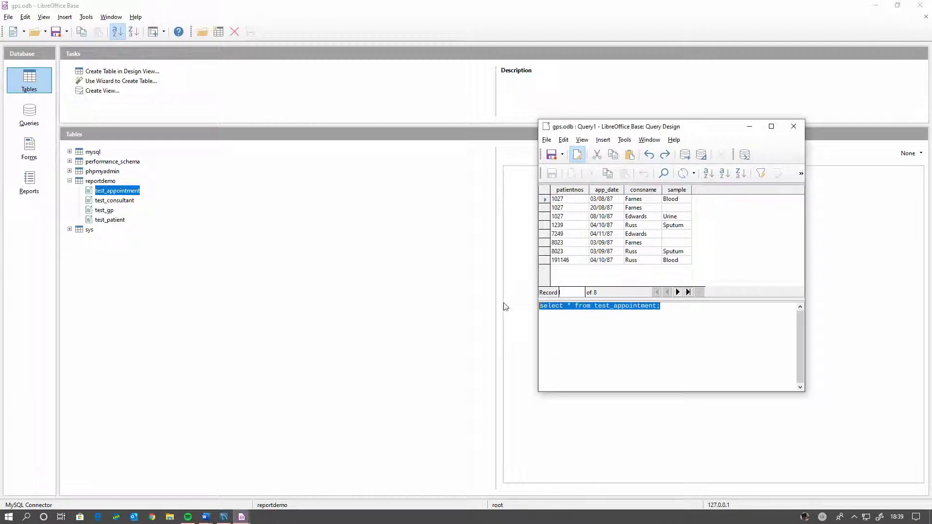
{"action": "type", "text": "SELECT app_date, patient_name, gpname, consname, sample FROM test_appointment JOIN test_patient on test_appointment.patientnos = test_patient.patientnos join test_gp on test_patient.gpnos = test_gp.gpnos"}
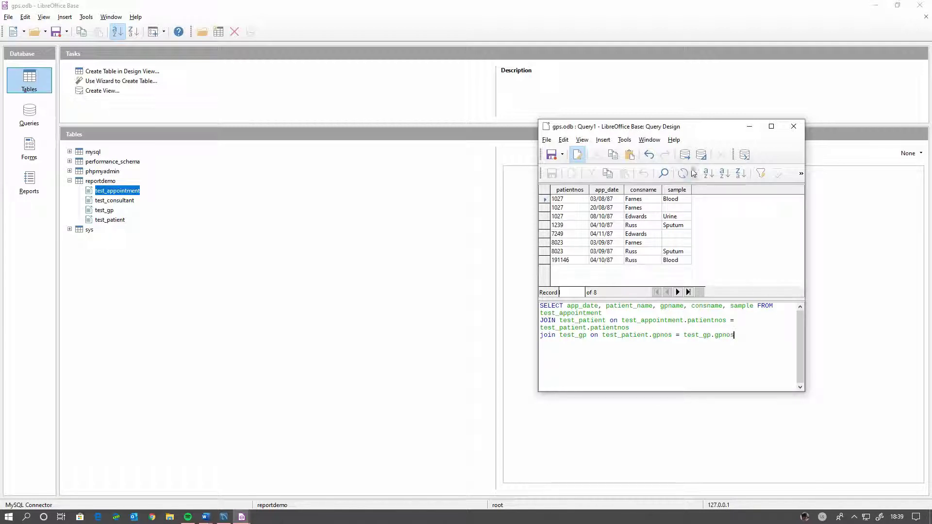
{"action": "left_click", "coordinate": [688, 155]}
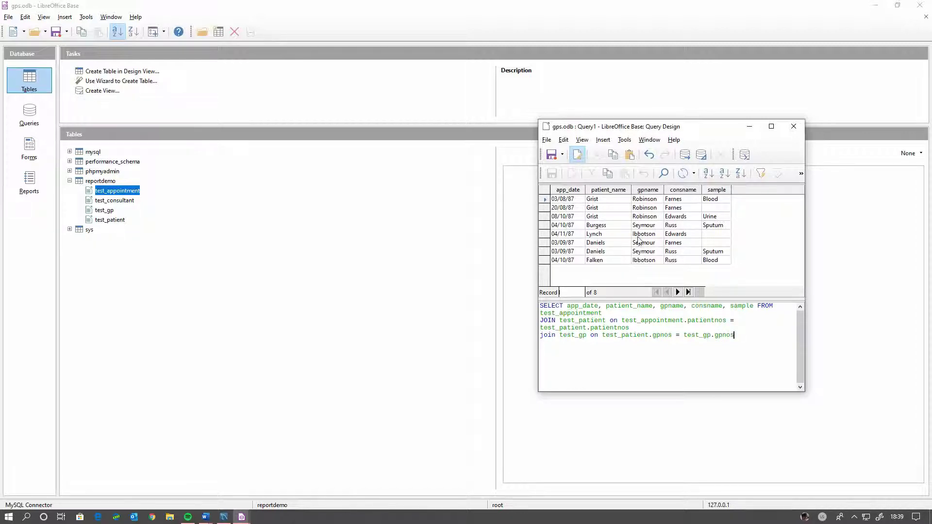
Step: Save the join query as 'appointments' and close its window
{"action": "left_click", "coordinate": [551, 154]}
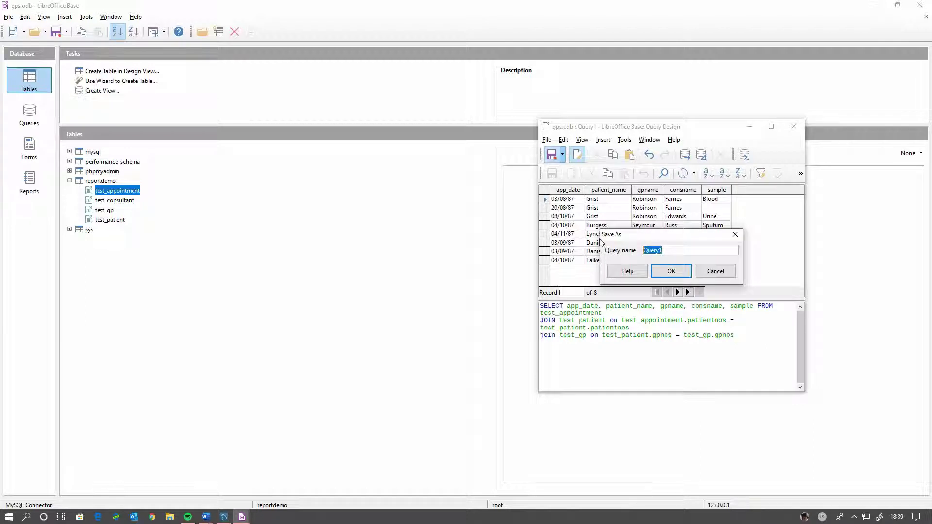
{"action": "type", "text": "appo"}
{"action": "type", "text": "ents"}
{"action": "left_click", "coordinate": [671, 272]}
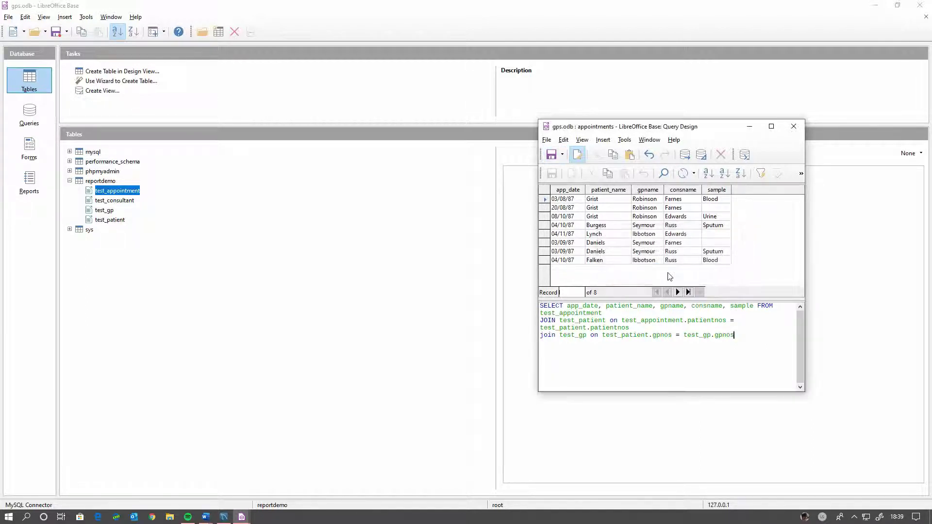
{"action": "left_click", "coordinate": [793, 126]}
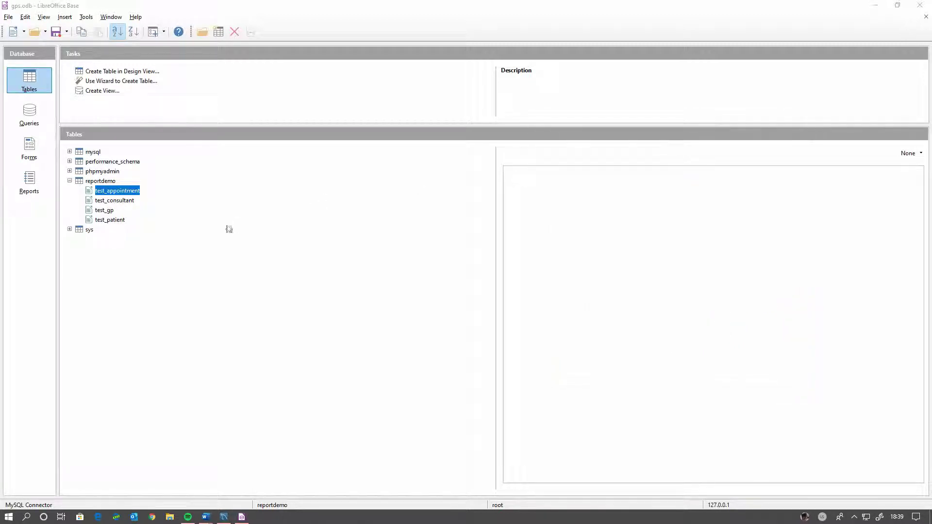
Step: Start the Report Wizard from the appointments query's context menu under Queries
{"action": "left_click", "coordinate": [28, 128]}
{"action": "left_click", "coordinate": [108, 155]}
{"action": "right_click", "coordinate": [107, 154]}
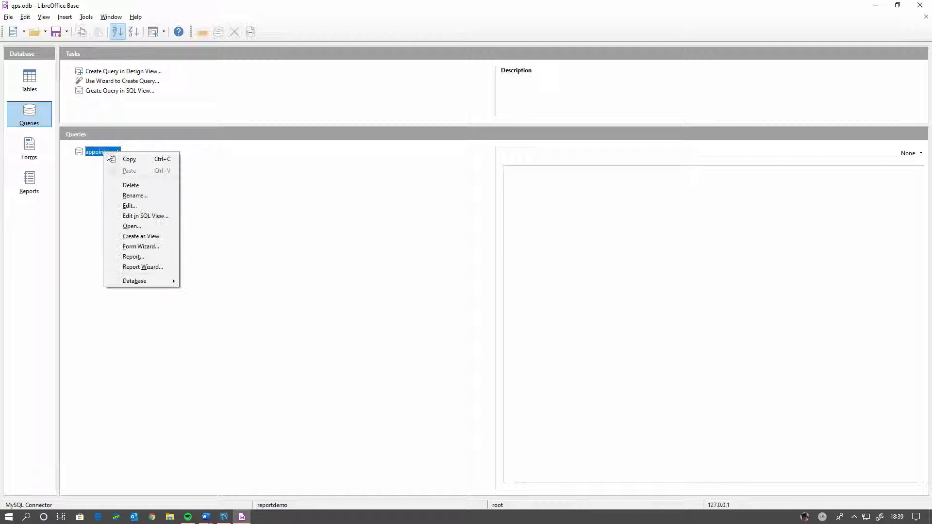
{"action": "left_click", "coordinate": [145, 267]}
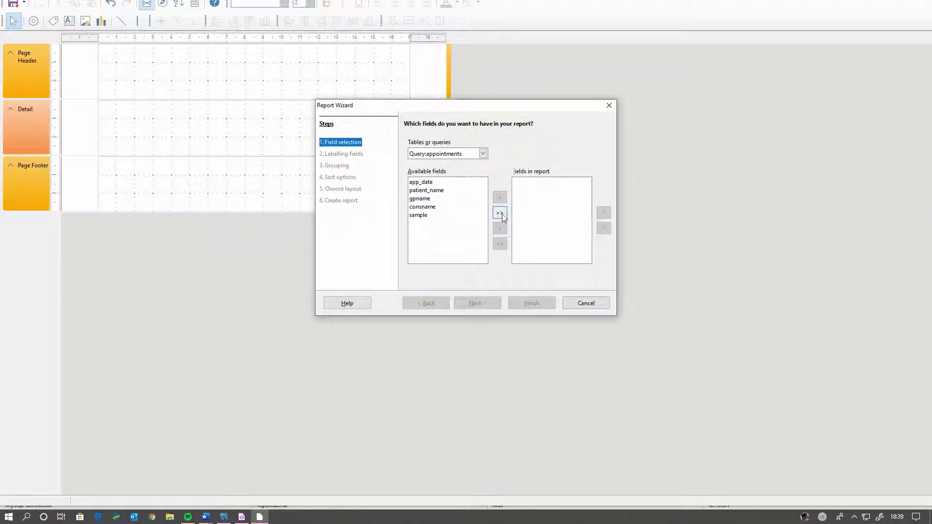
Step: Add all five appointments fields, keep default labels, and reach the grouping step
{"action": "left_click", "coordinate": [500, 213]}
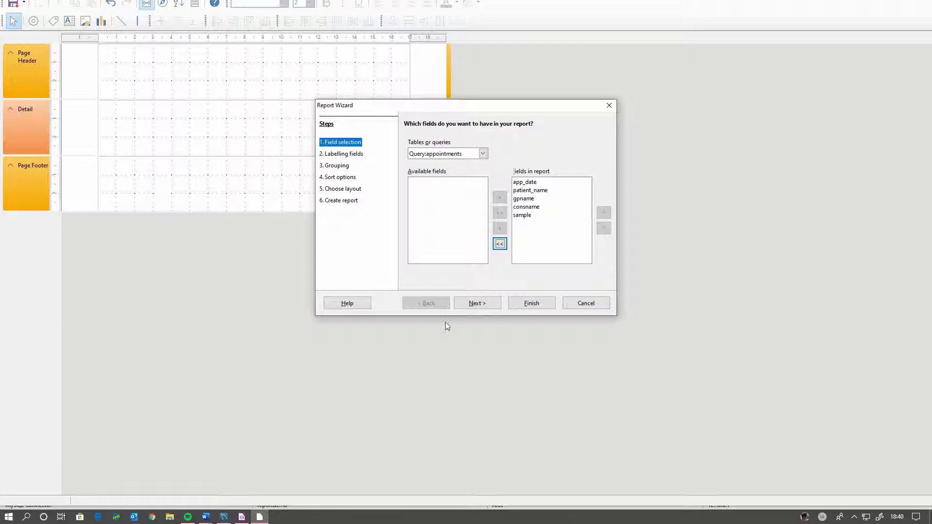
{"action": "left_click", "coordinate": [478, 305]}
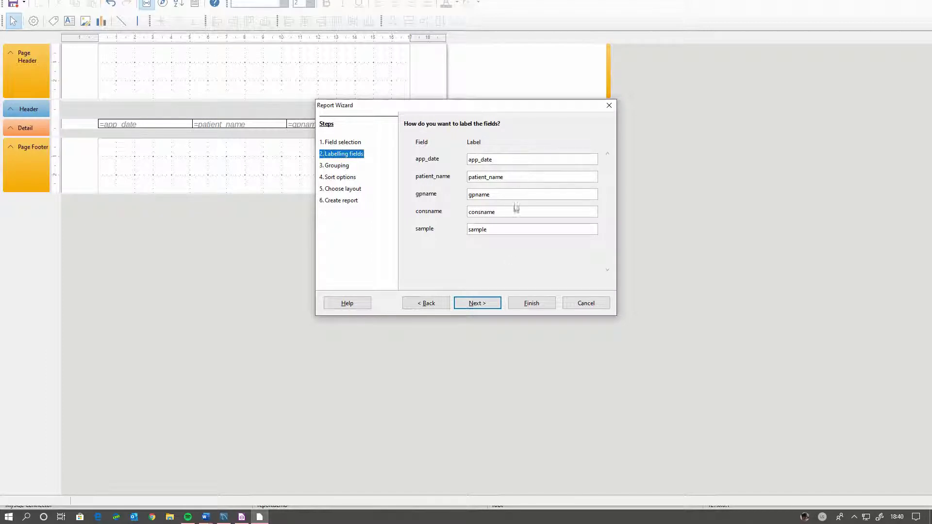
{"action": "left_click", "coordinate": [485, 305]}
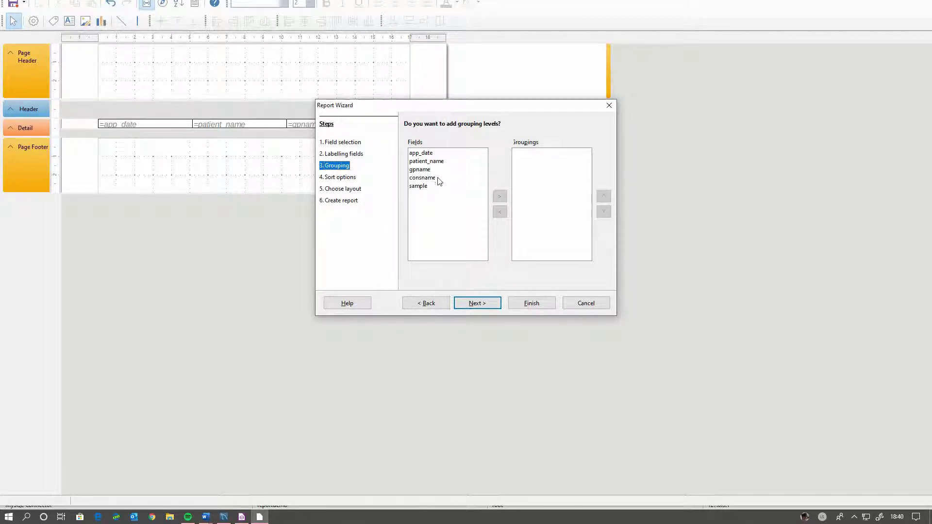
Step: Try gpname and patient_name as grouping levels, removing each again
{"action": "left_click", "coordinate": [421, 171]}
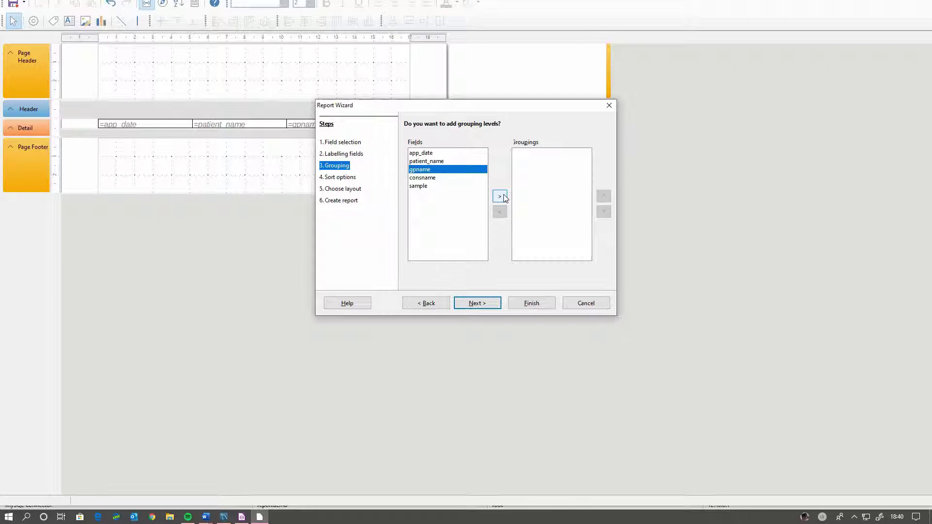
{"action": "left_click", "coordinate": [502, 196]}
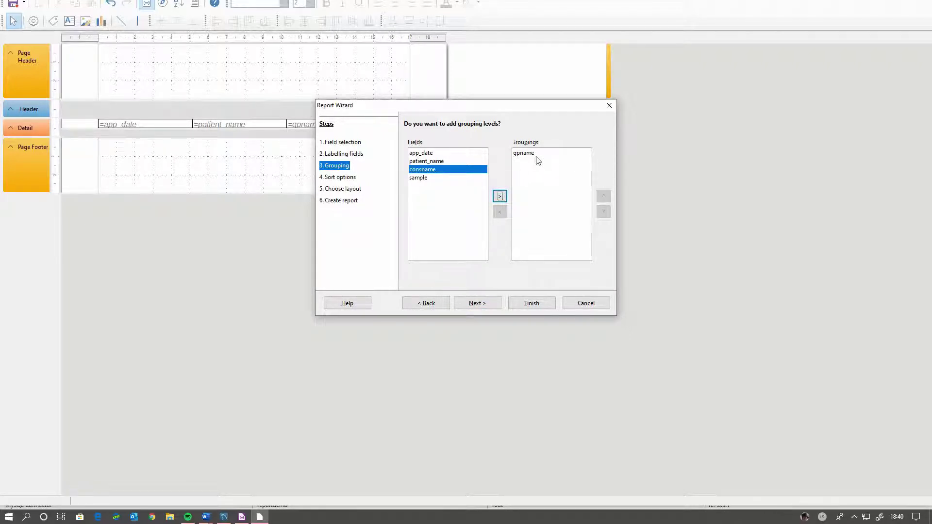
{"action": "left_click", "coordinate": [536, 156]}
{"action": "left_click", "coordinate": [500, 211]}
{"action": "left_click", "coordinate": [431, 163]}
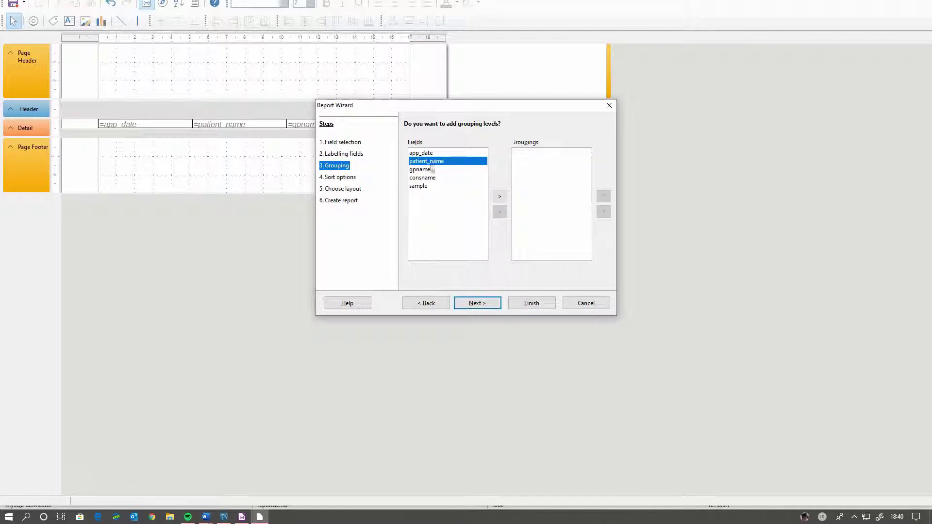
{"action": "left_click", "coordinate": [499, 196]}
{"action": "left_click", "coordinate": [538, 155]}
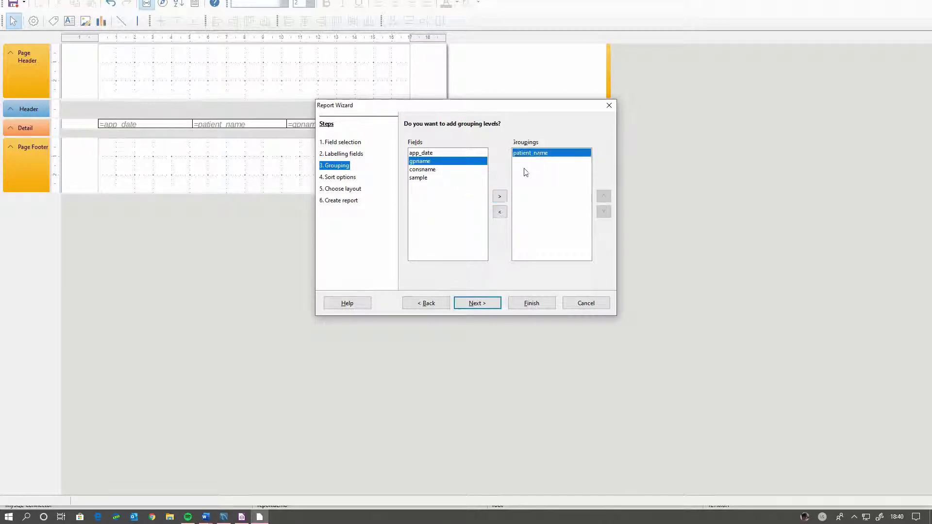
{"action": "left_click", "coordinate": [499, 212]}
Step: Add and remove app_date, then group by gpname and continue to sorting
{"action": "left_click", "coordinate": [439, 154]}
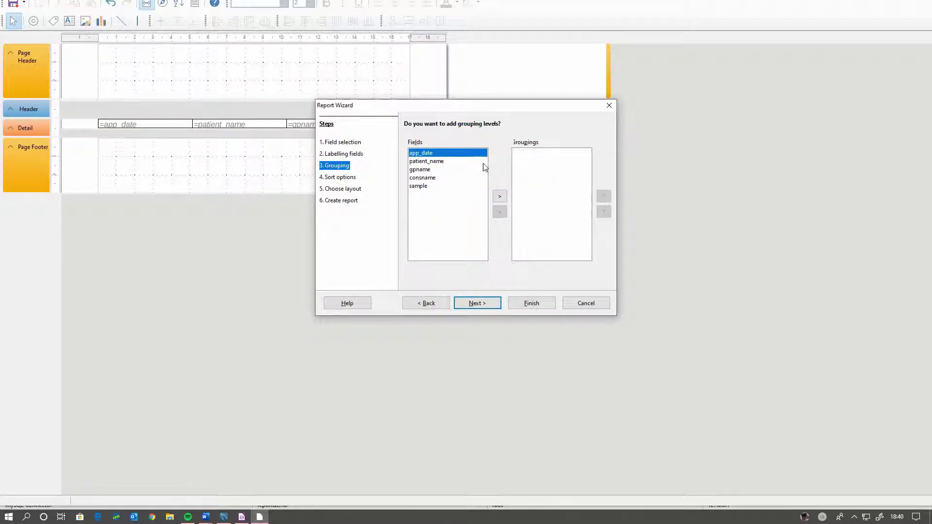
{"action": "left_click", "coordinate": [499, 196]}
{"action": "left_click", "coordinate": [534, 154]}
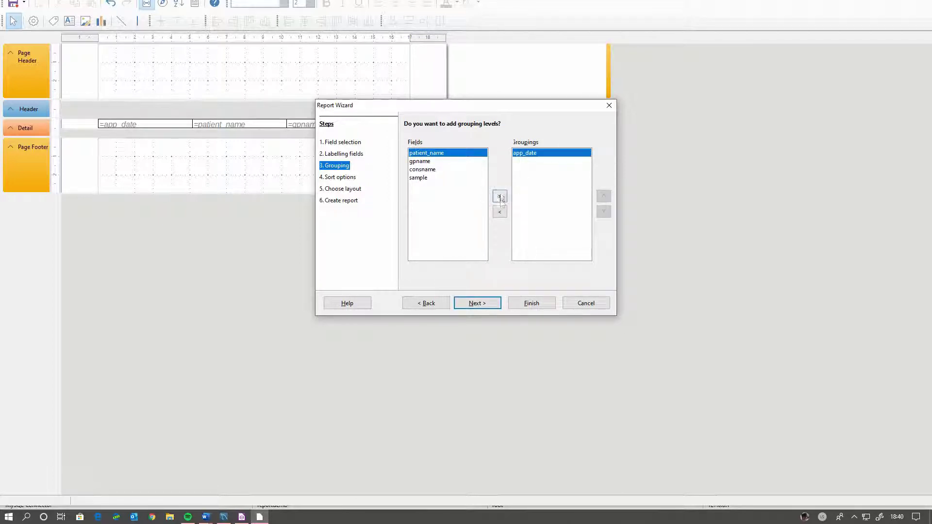
{"action": "left_click", "coordinate": [499, 212]}
{"action": "left_click", "coordinate": [429, 171]}
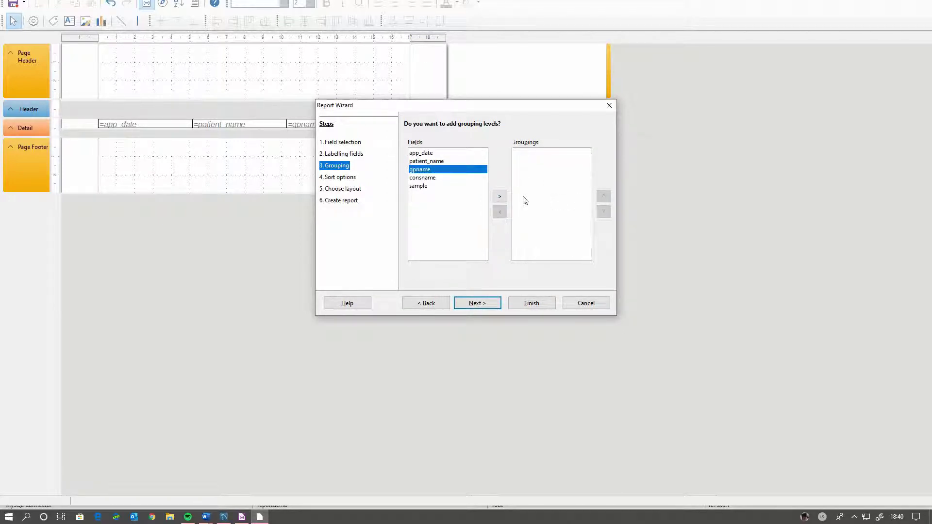
{"action": "left_click", "coordinate": [499, 196]}
{"action": "left_click", "coordinate": [475, 303]}
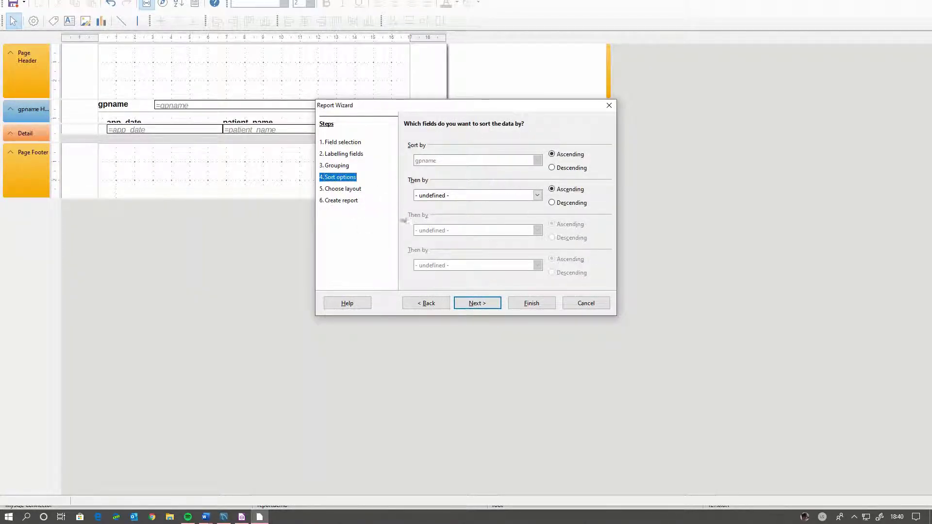
Step: Set portrait orientation, choose Modify report layout, finish, and close the Add Field window
{"action": "left_click", "coordinate": [474, 303]}
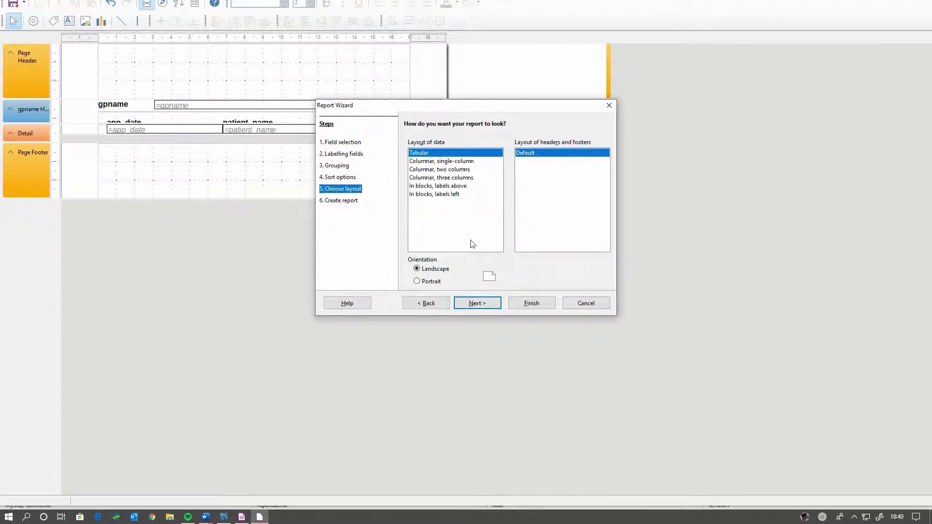
{"action": "left_click", "coordinate": [420, 282]}
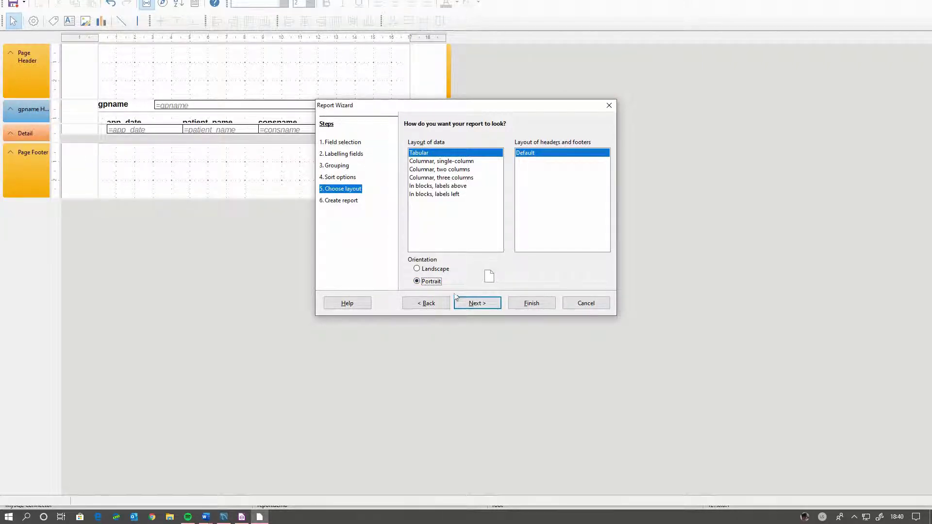
{"action": "left_click", "coordinate": [476, 305]}
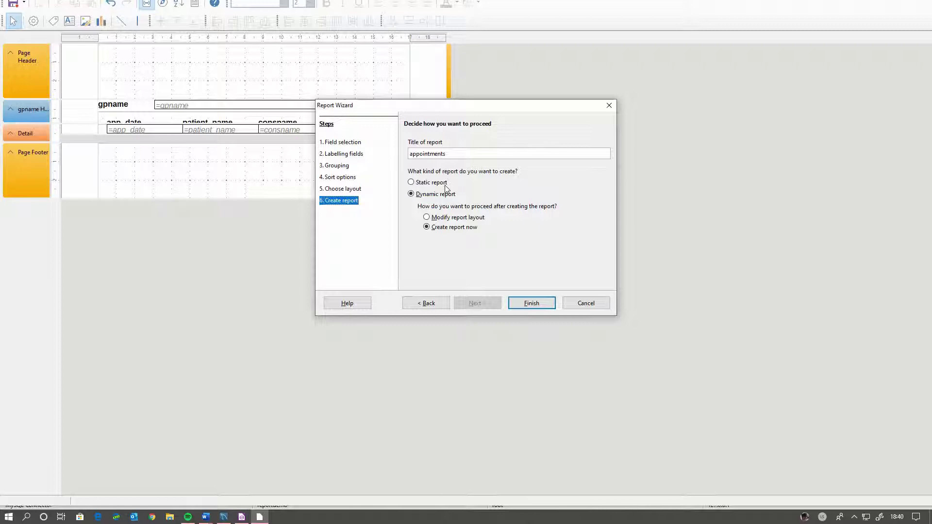
{"action": "left_click", "coordinate": [427, 217]}
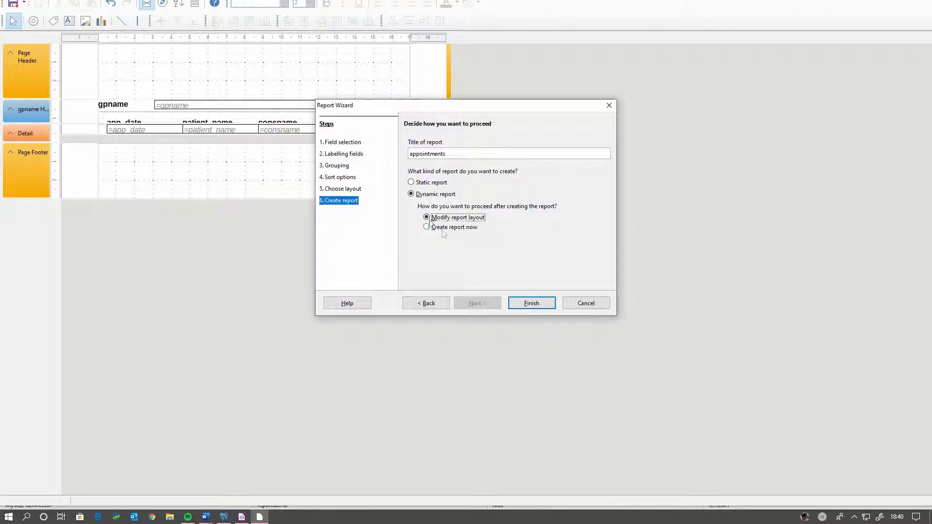
{"action": "left_click", "coordinate": [531, 304]}
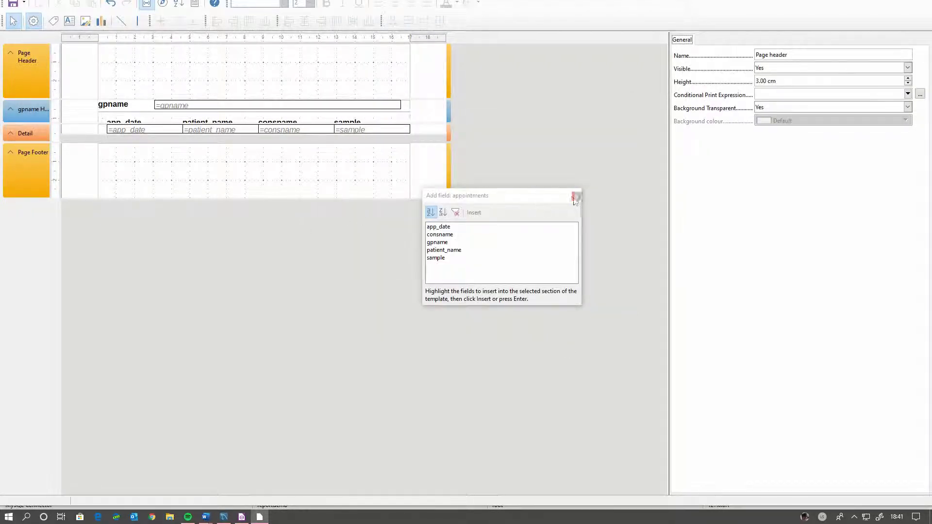
{"action": "left_click", "coordinate": [575, 198]}
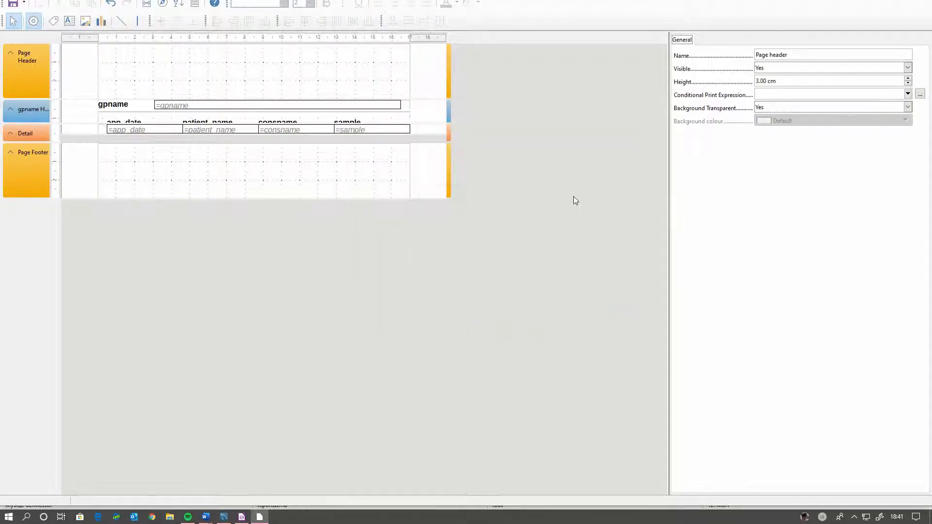
Step: Check the page header and footer sections and maximize the Report Builder window to full screen
{"action": "left_click", "coordinate": [182, 65]}
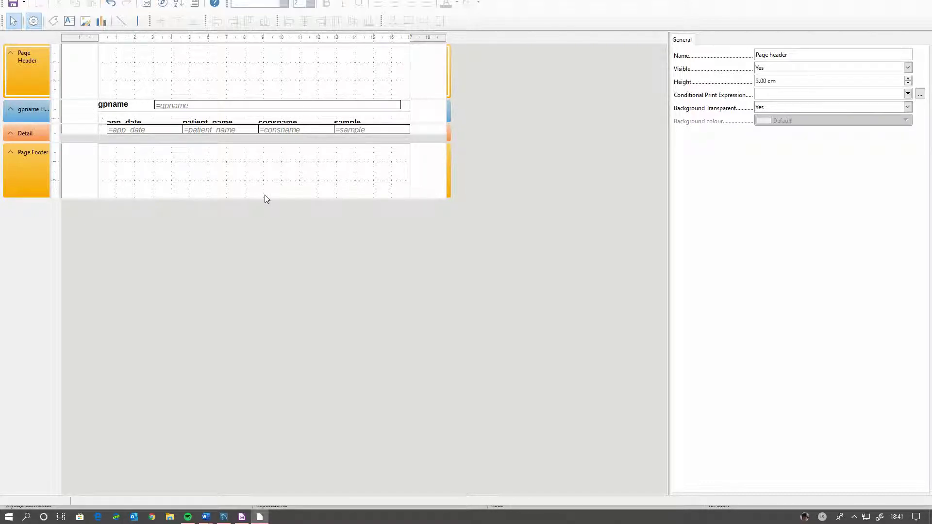
{"action": "left_click", "coordinate": [197, 183]}
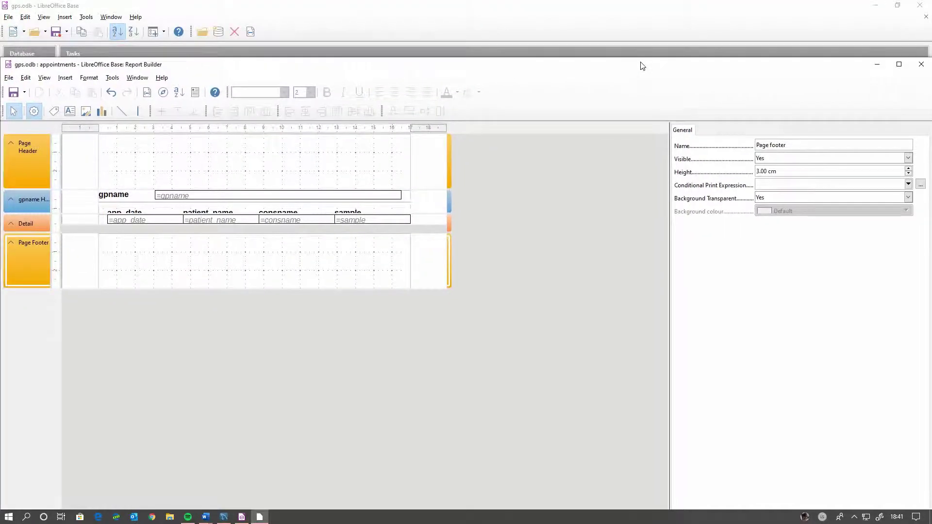
{"action": "double_click", "coordinate": [642, 66]}
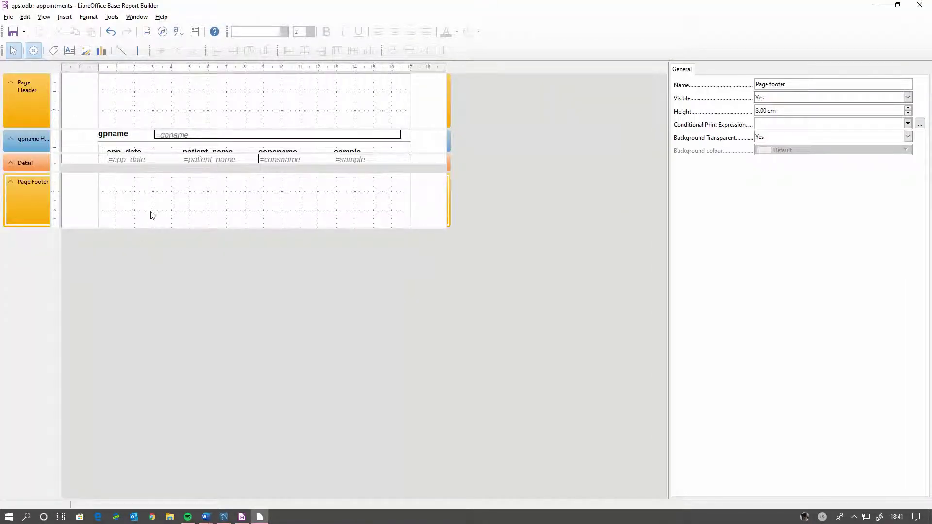
{"action": "left_click", "coordinate": [44, 17]}
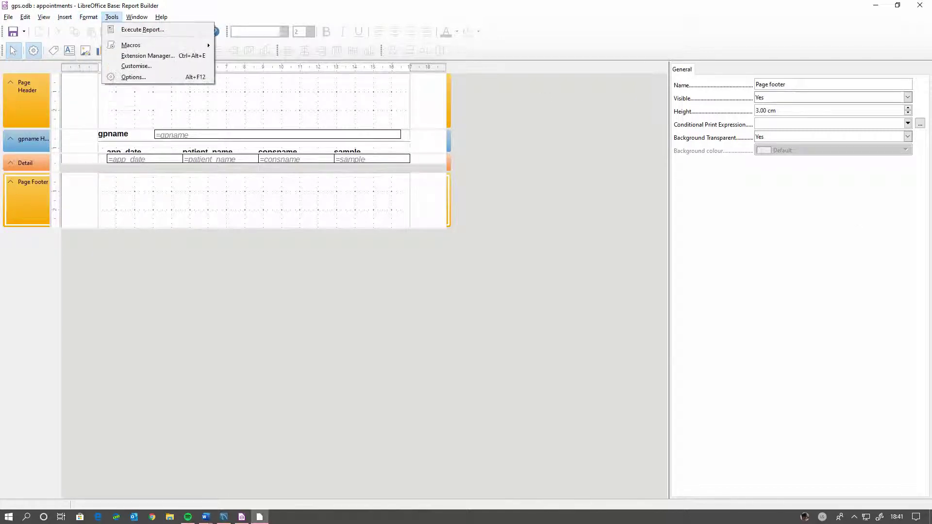
{"action": "left_click", "coordinate": [112, 17]}
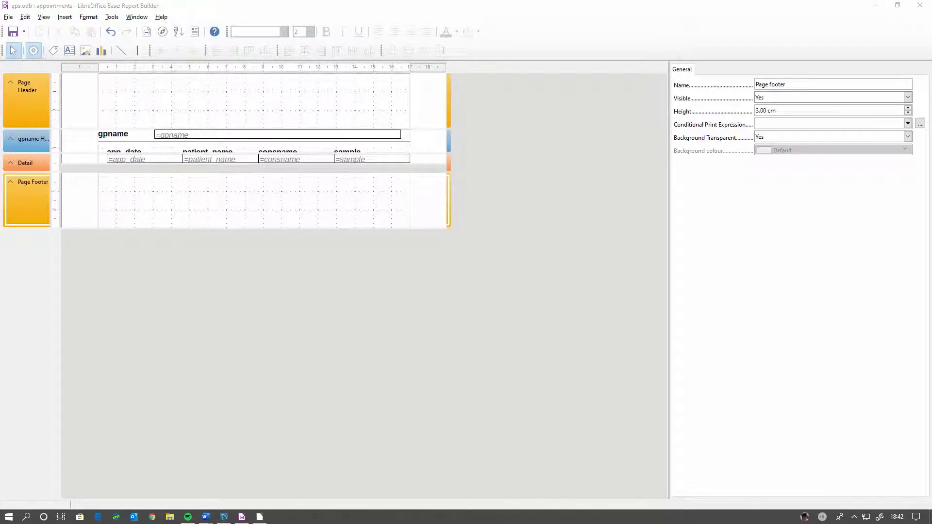
Step: Draw a label in the page header and set its text to 'GP Apppointment Report'
{"action": "left_click", "coordinate": [193, 277]}
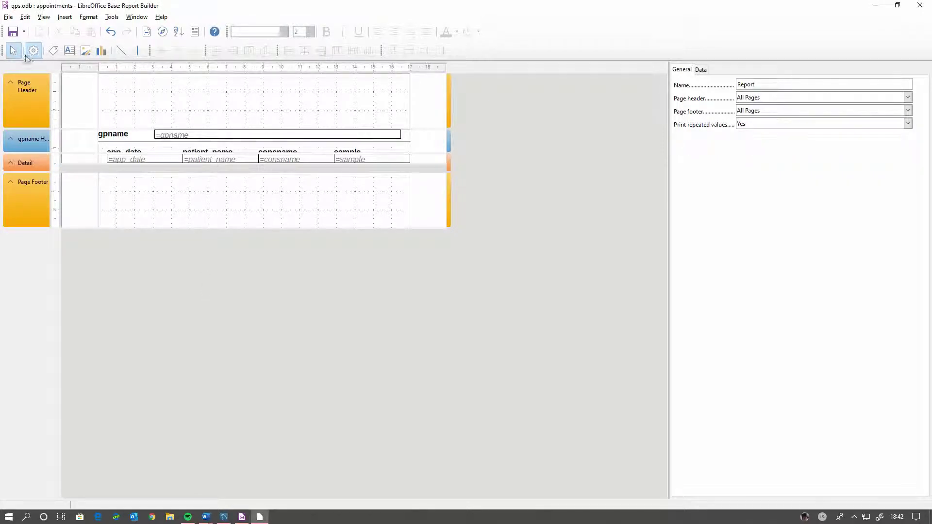
{"action": "left_click", "coordinate": [54, 51]}
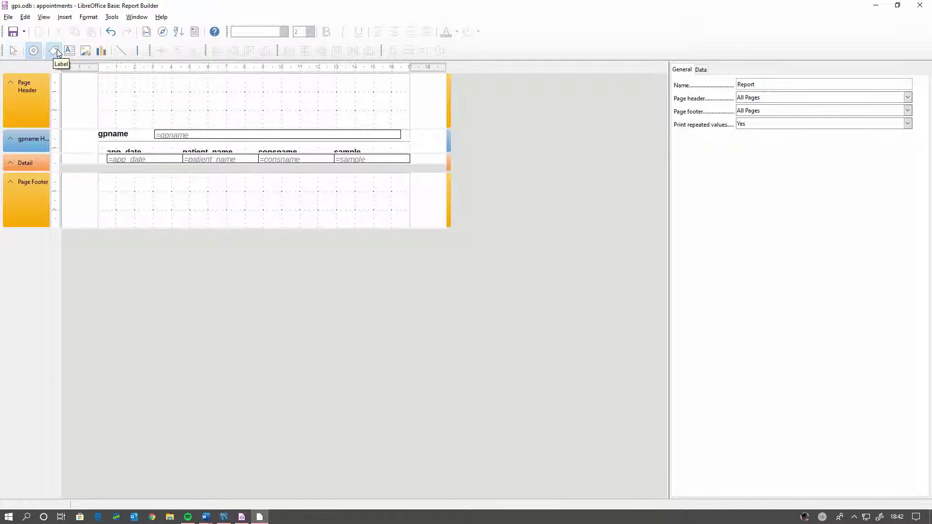
{"action": "left_click_drag", "start_coordinate": [179, 79], "coordinate": [314, 102]}
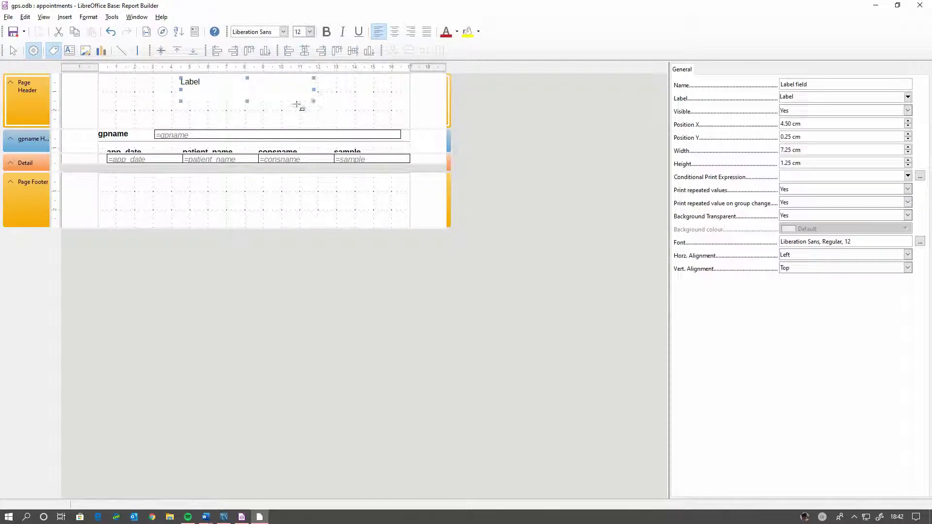
{"action": "double_click", "coordinate": [812, 96]}
{"action": "key", "text": "BackSpace"}
{"action": "key", "text": "BackSpace"}
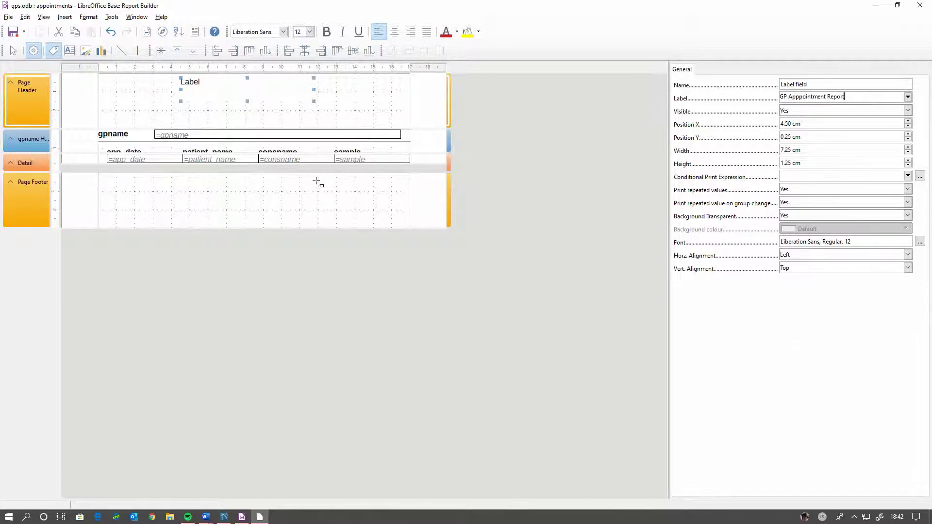
{"action": "left_click", "coordinate": [360, 115]}
Step: Centre the title label's text and move the label toward the page centre
{"action": "left_click", "coordinate": [224, 93]}
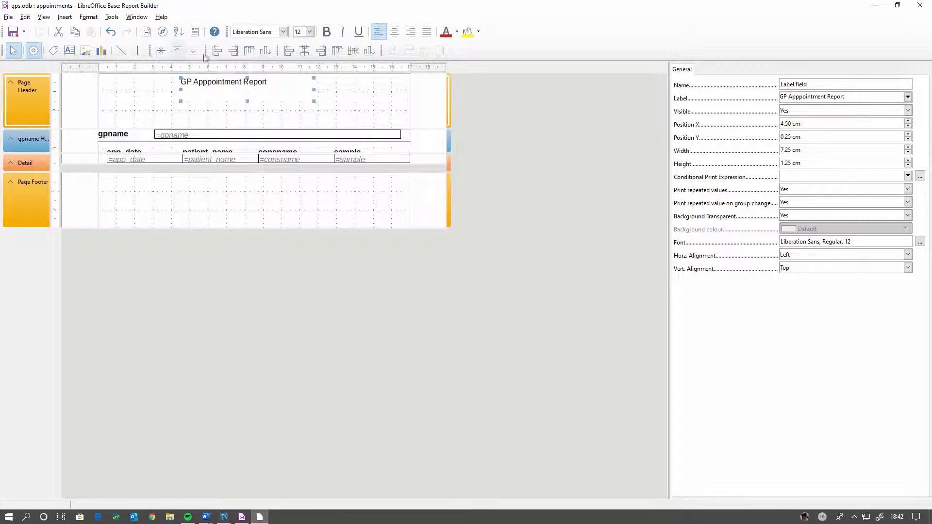
{"action": "left_click", "coordinate": [394, 31]}
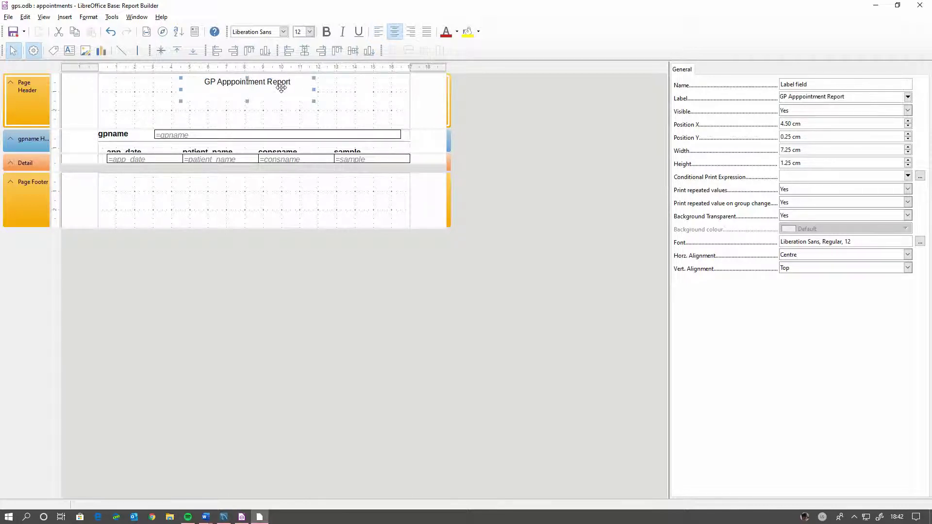
{"action": "left_click", "coordinate": [307, 56]}
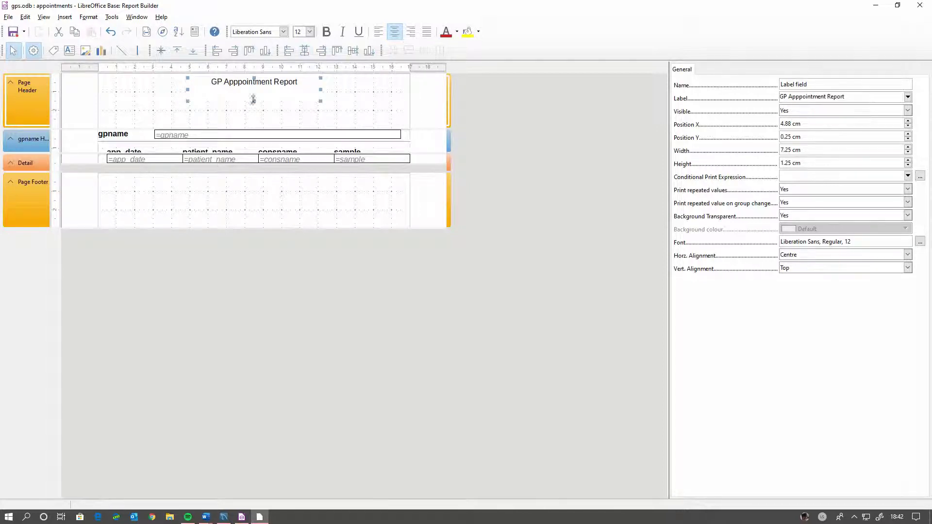
{"action": "left_click", "coordinate": [364, 101]}
{"action": "left_click", "coordinate": [232, 210]}
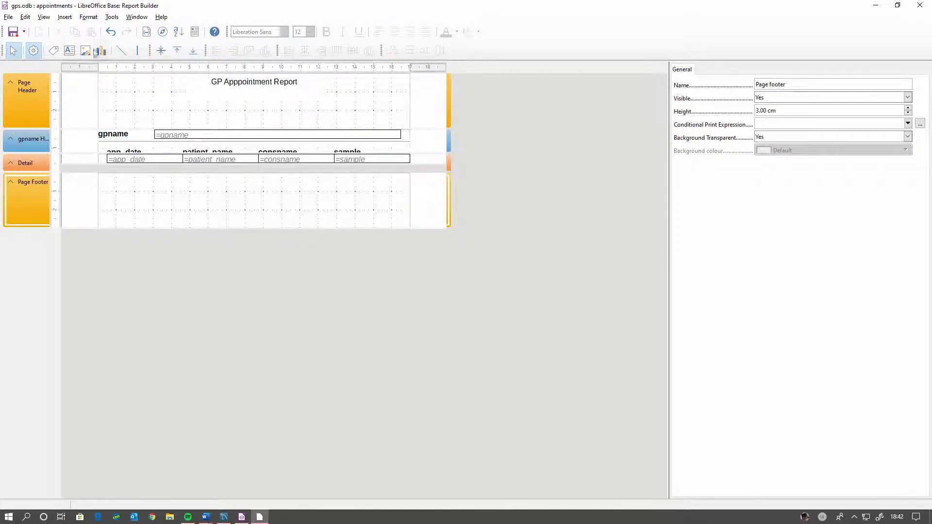
Step: Insert centred 'Page N of M' page numbers at the bottom of each page
{"action": "left_click", "coordinate": [64, 17]}
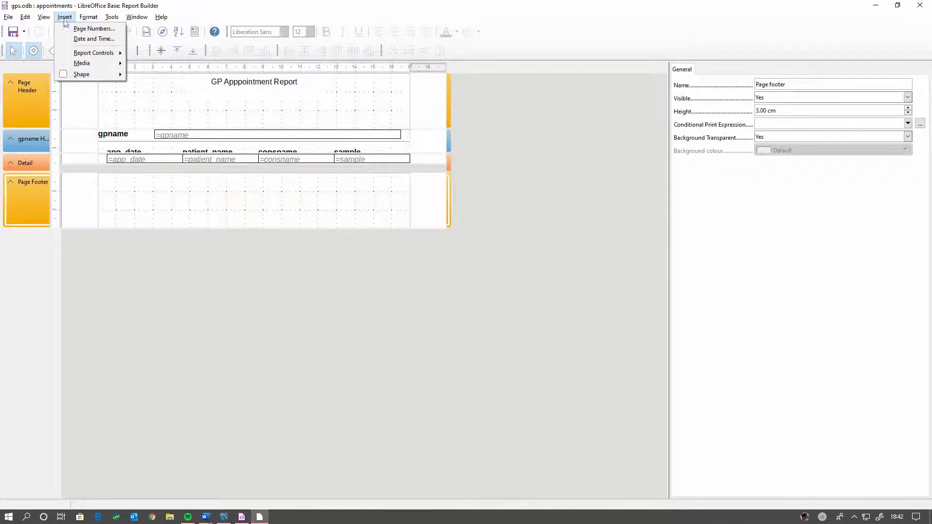
{"action": "left_click", "coordinate": [92, 28]}
{"action": "left_click", "coordinate": [423, 228]}
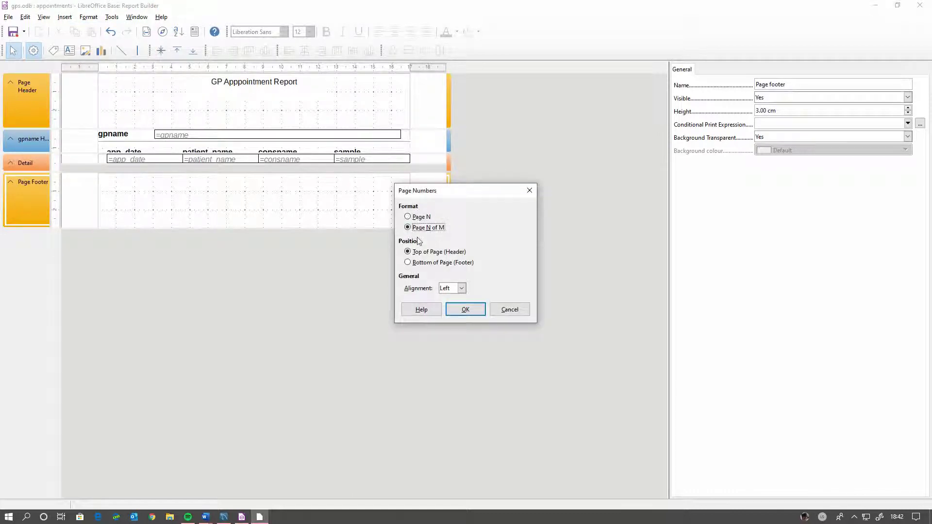
{"action": "left_click", "coordinate": [408, 262]}
{"action": "left_click", "coordinate": [456, 289]}
{"action": "left_click", "coordinate": [453, 295]}
{"action": "left_click", "coordinate": [453, 304]}
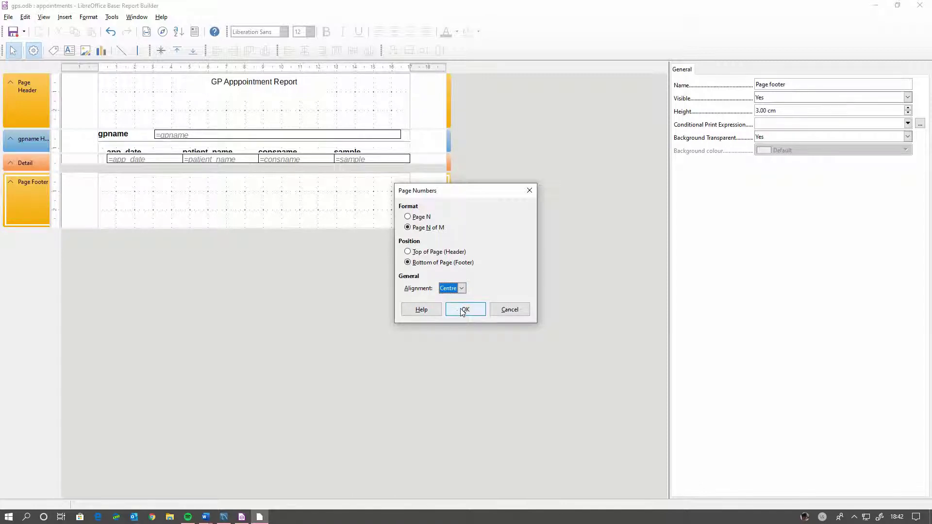
{"action": "left_click", "coordinate": [460, 289]}
{"action": "left_click", "coordinate": [453, 304]}
{"action": "left_click", "coordinate": [458, 309]}
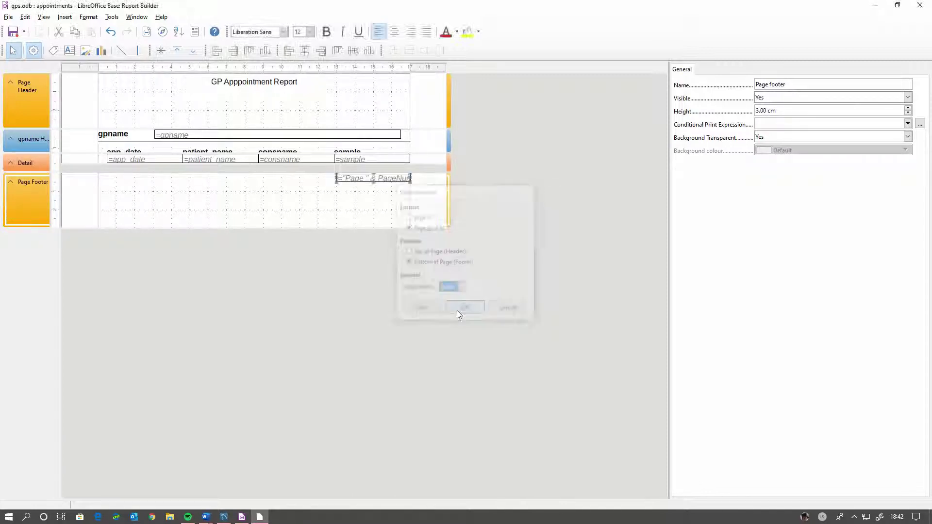
{"action": "left_click", "coordinate": [316, 223]}
Step: Insert a date field formatted like 'Saturday 11 May 2019' into the page footer
{"action": "left_click", "coordinate": [65, 17]}
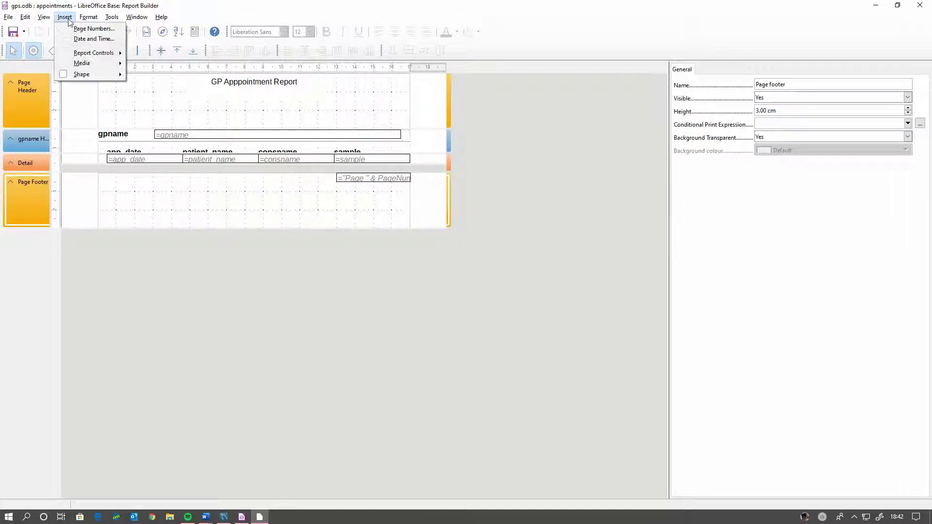
{"action": "left_click", "coordinate": [83, 41]}
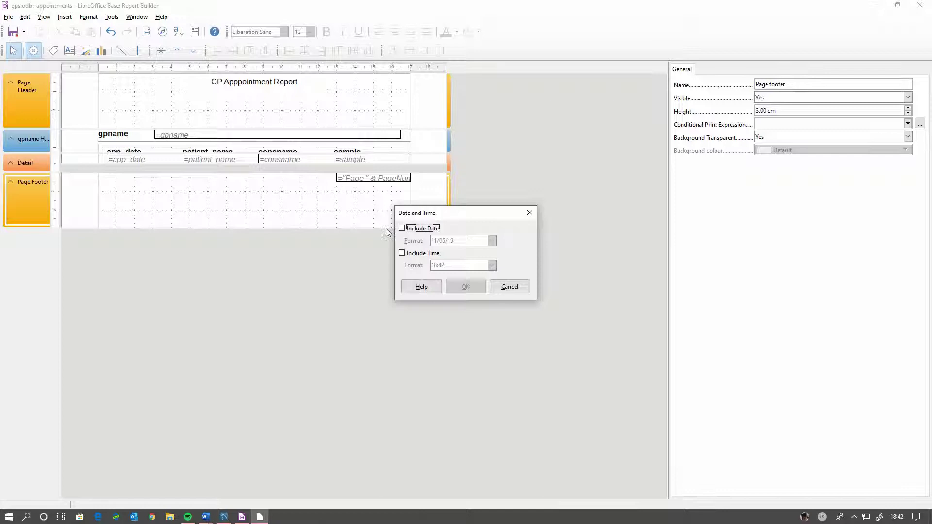
{"action": "left_click", "coordinate": [402, 228]}
{"action": "left_click", "coordinate": [483, 241]}
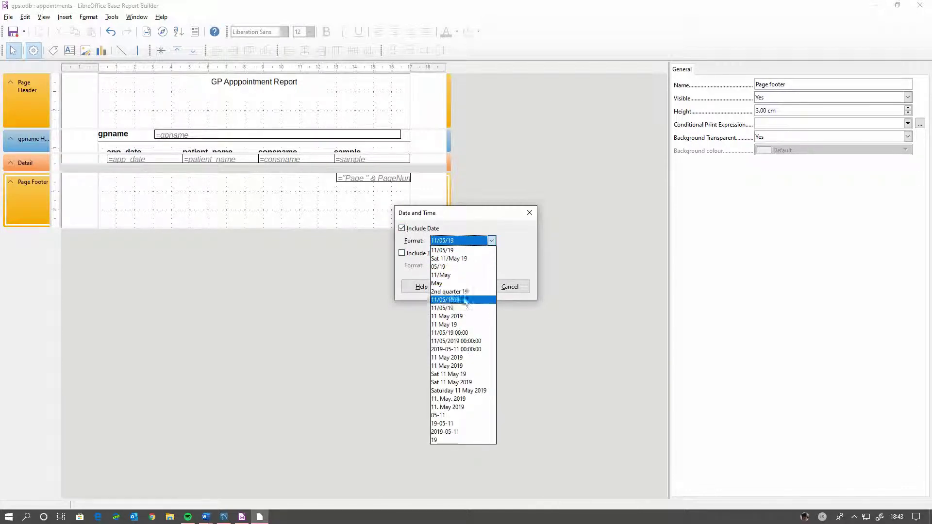
{"action": "left_click", "coordinate": [465, 391]}
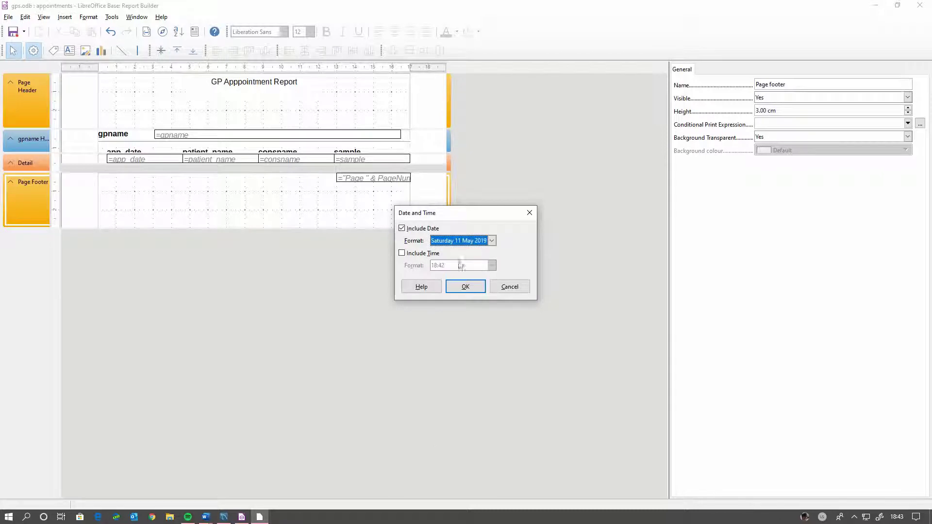
{"action": "left_click", "coordinate": [467, 287]}
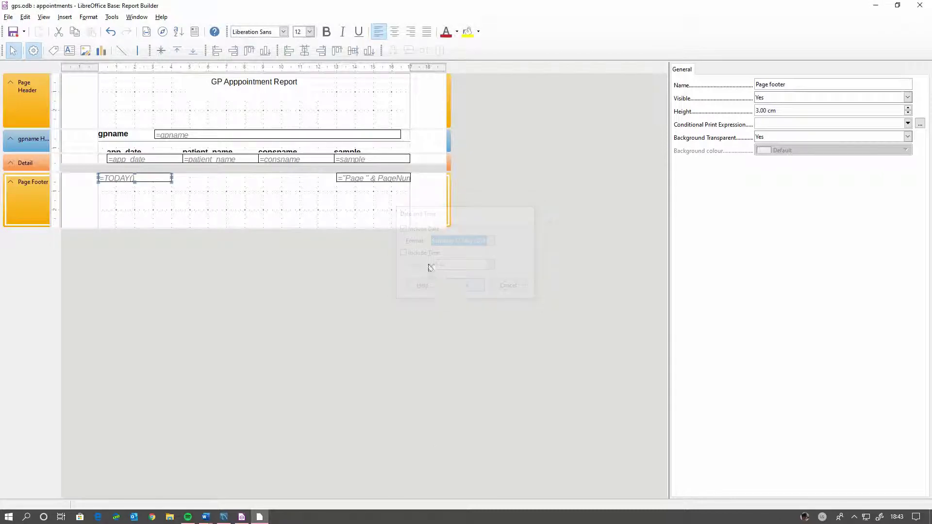
{"action": "left_click", "coordinate": [204, 207]}
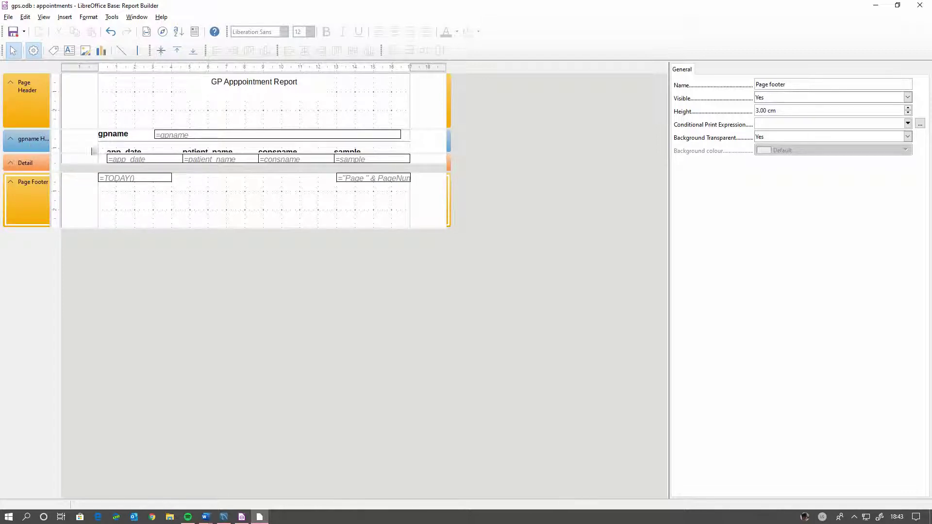
Step: In Sorting and Grouping, set the gpname Group Footer to Present
{"action": "left_click", "coordinate": [44, 18]}
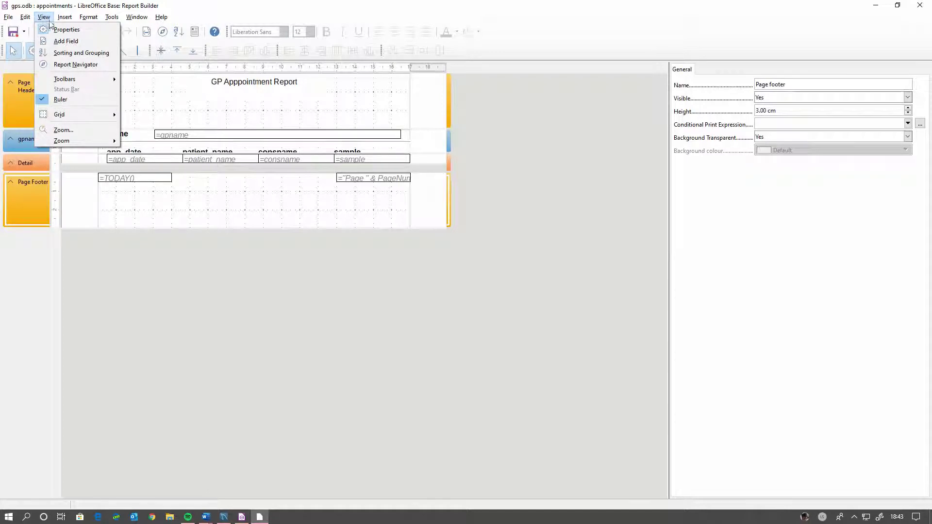
{"action": "left_click", "coordinate": [81, 52]}
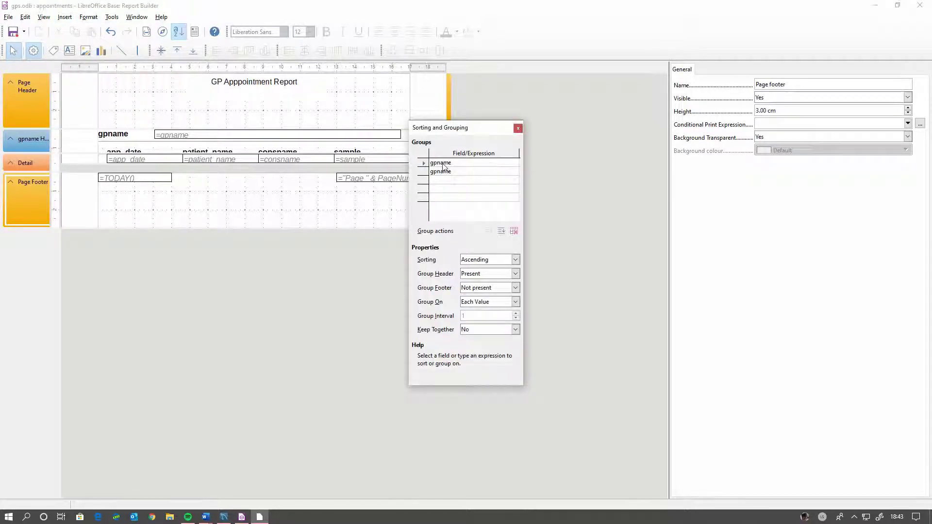
{"action": "left_click", "coordinate": [486, 290]}
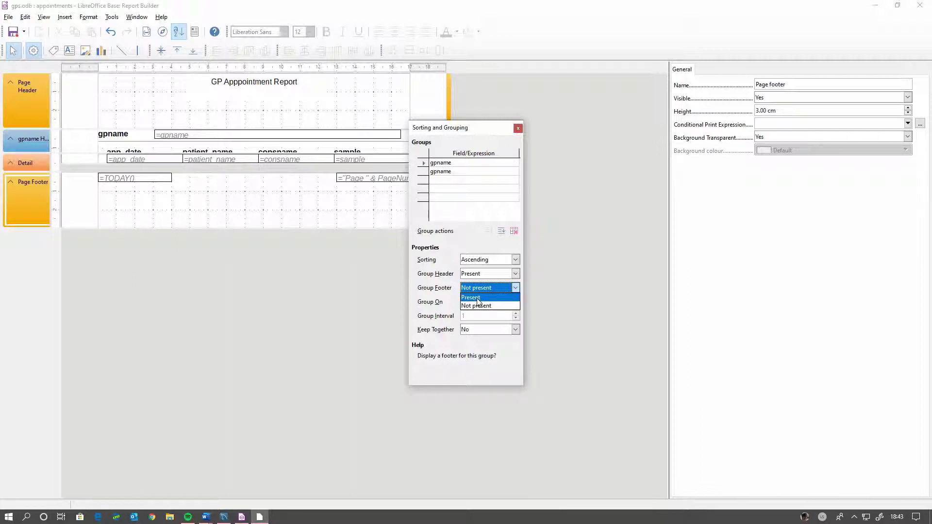
{"action": "left_click", "coordinate": [470, 297]}
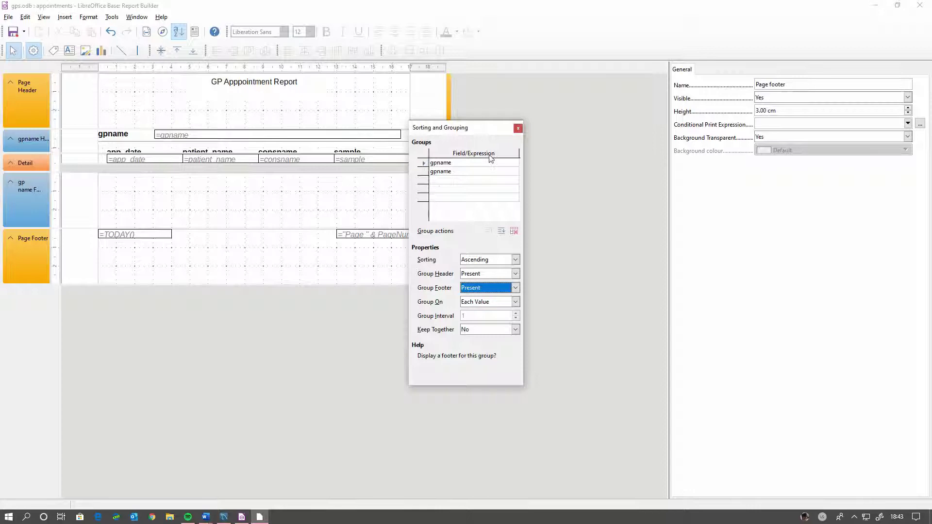
{"action": "left_click", "coordinate": [517, 128]}
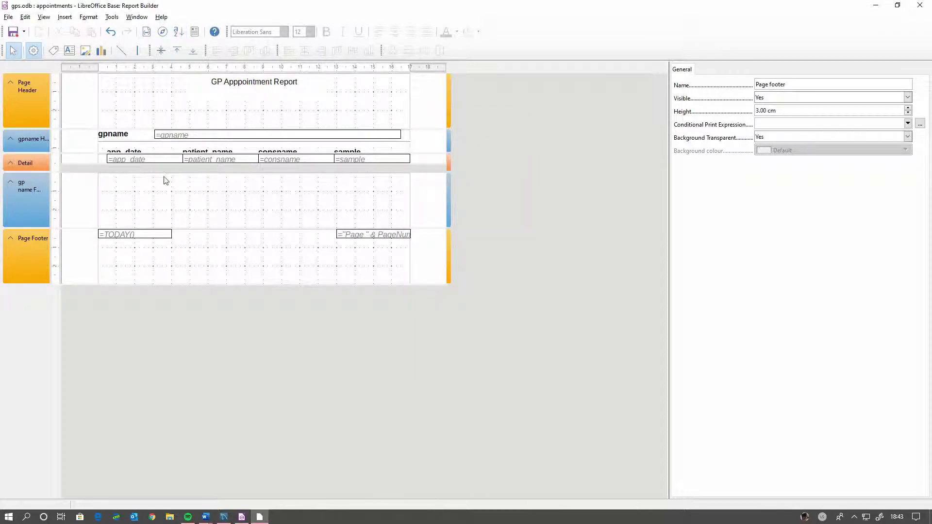
Step: Set the gpname footer's Force New Page to After Section
{"action": "left_click", "coordinate": [158, 194]}
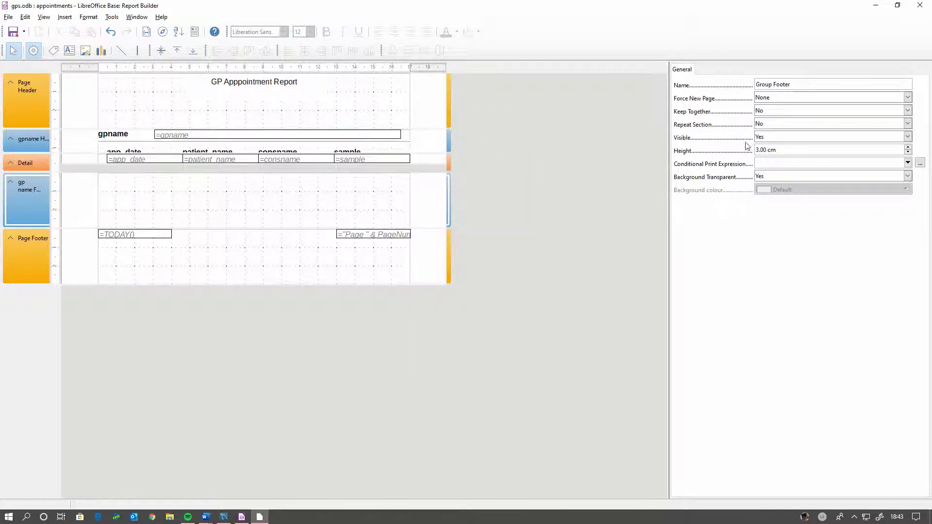
{"action": "left_click", "coordinate": [778, 97]}
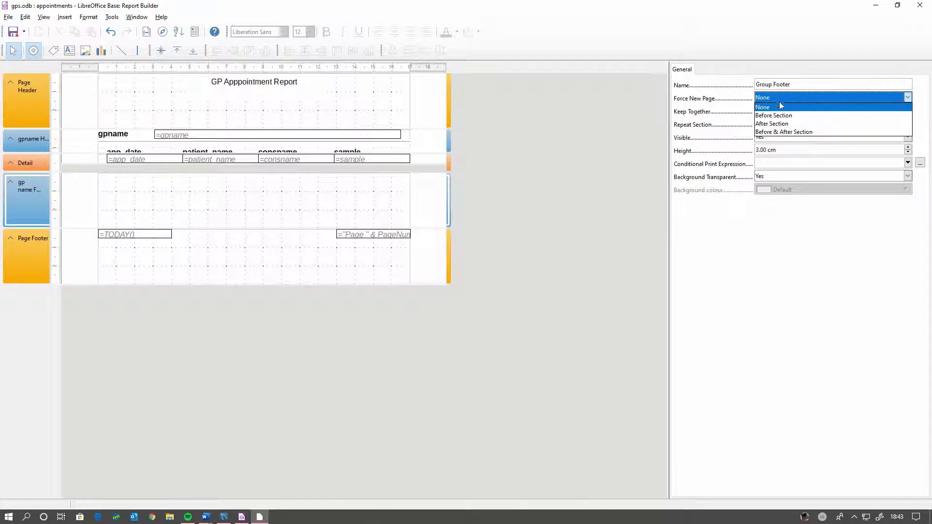
{"action": "left_click", "coordinate": [773, 124]}
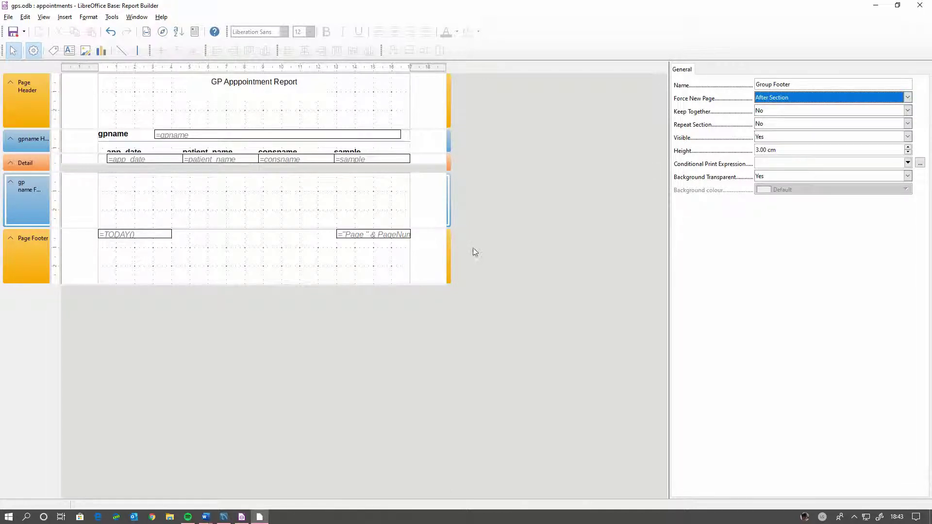
{"action": "left_click", "coordinate": [327, 328]}
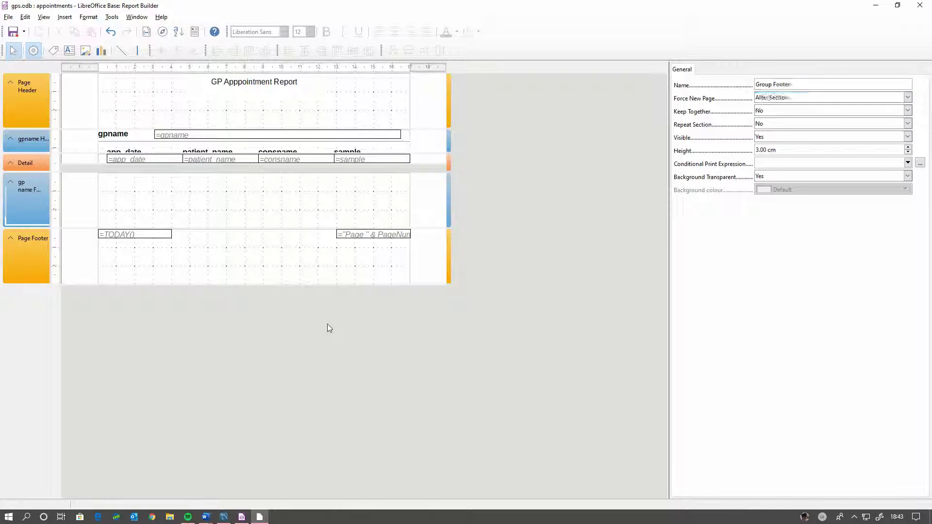
{"action": "left_click", "coordinate": [265, 200]}
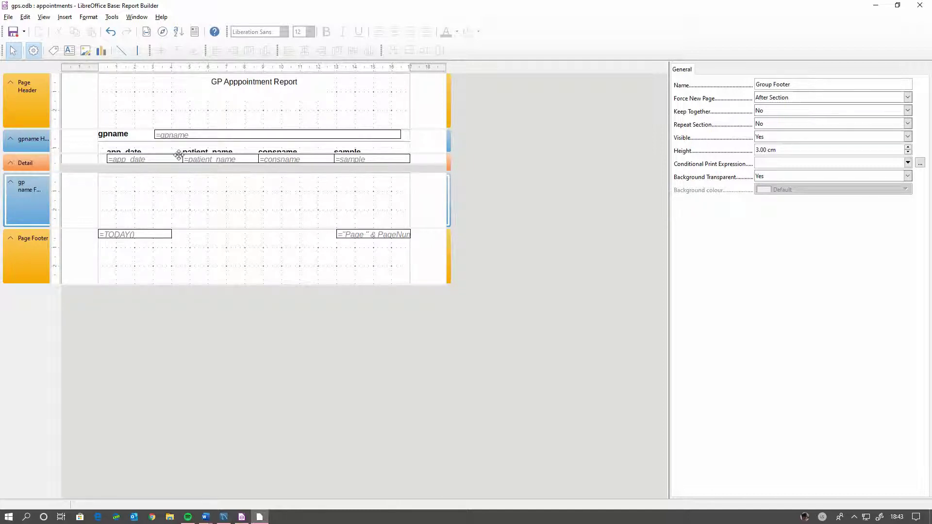
Step: Run the report and scroll the Writer output to check each GP's page, title and footer
{"action": "left_click", "coordinate": [194, 32]}
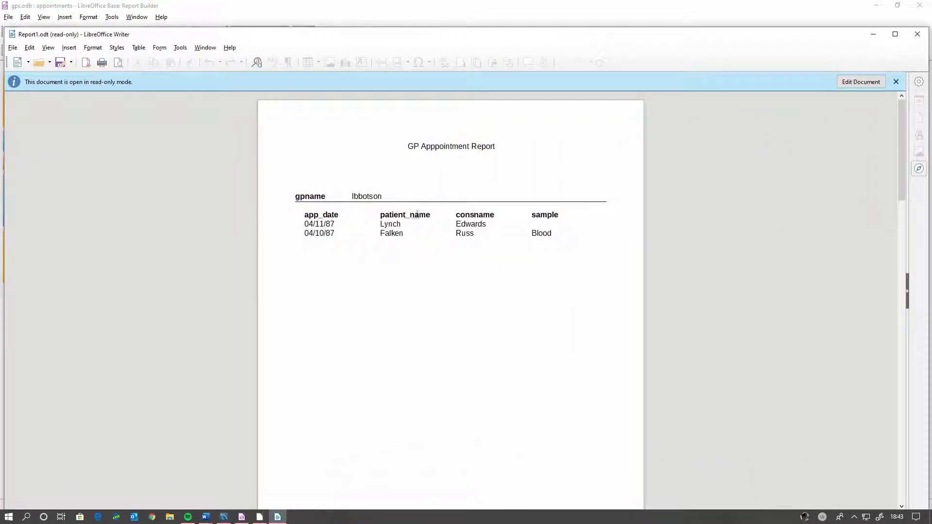
{"action": "scroll", "coordinate": [452, 152], "scroll_direction": "down", "scroll_amount": 10}
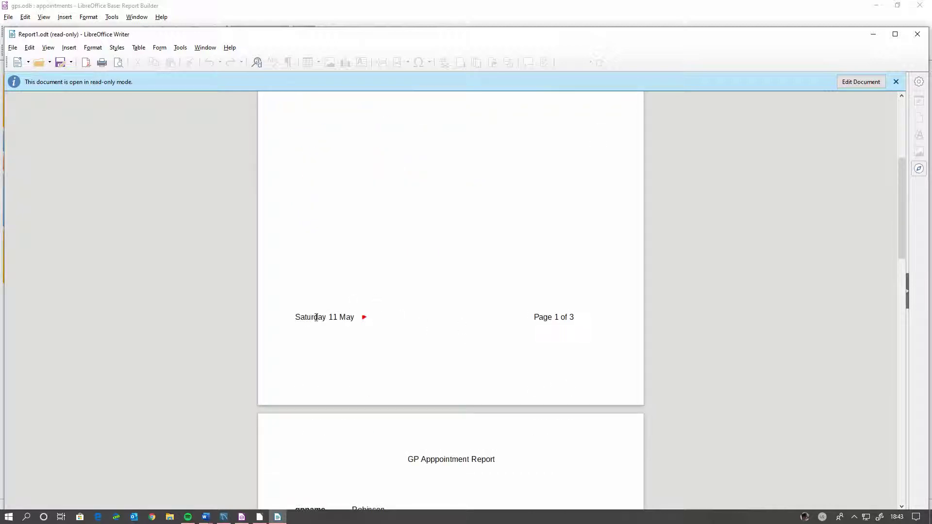
{"action": "scroll", "coordinate": [435, 343], "scroll_direction": "down", "scroll_amount": 3}
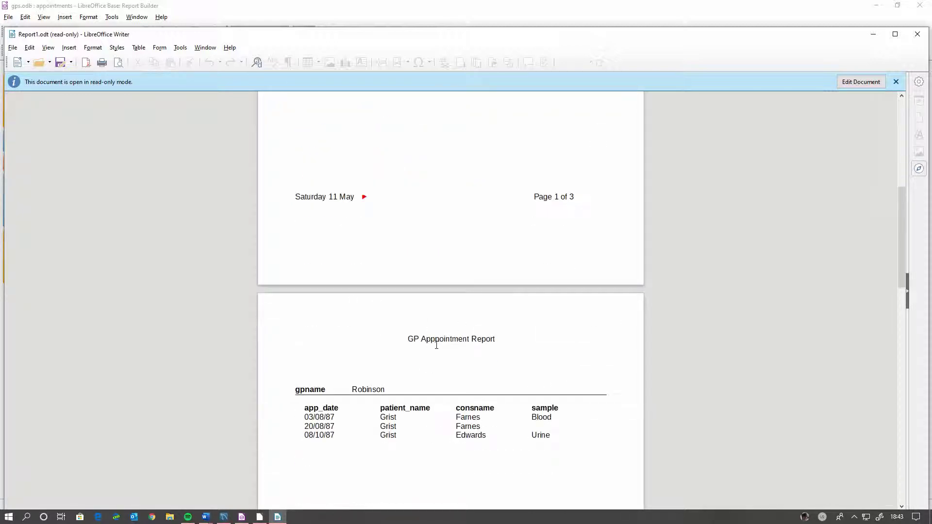
{"action": "scroll", "coordinate": [435, 385], "scroll_direction": "up", "scroll_amount": 4}
{"action": "scroll", "coordinate": [435, 385], "scroll_direction": "up", "scroll_amount": 3}
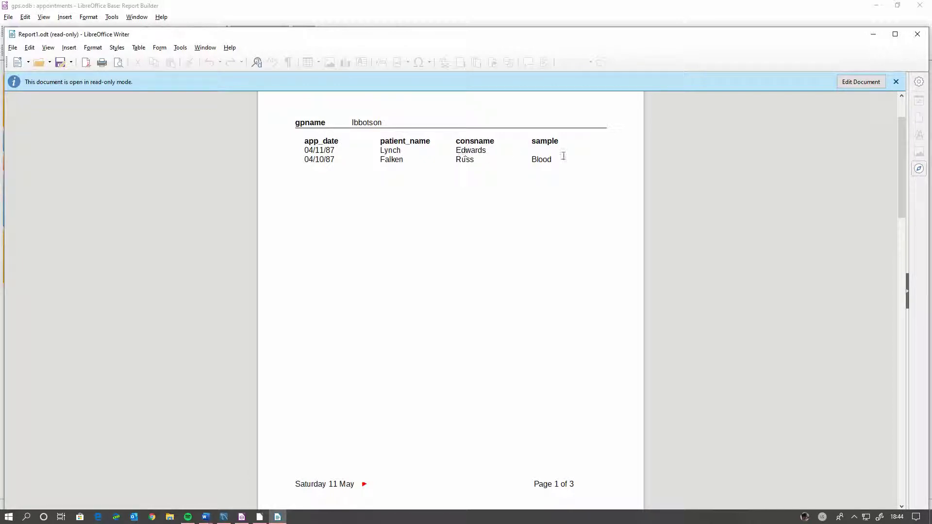
{"action": "scroll", "coordinate": [501, 256], "scroll_direction": "down", "scroll_amount": 10}
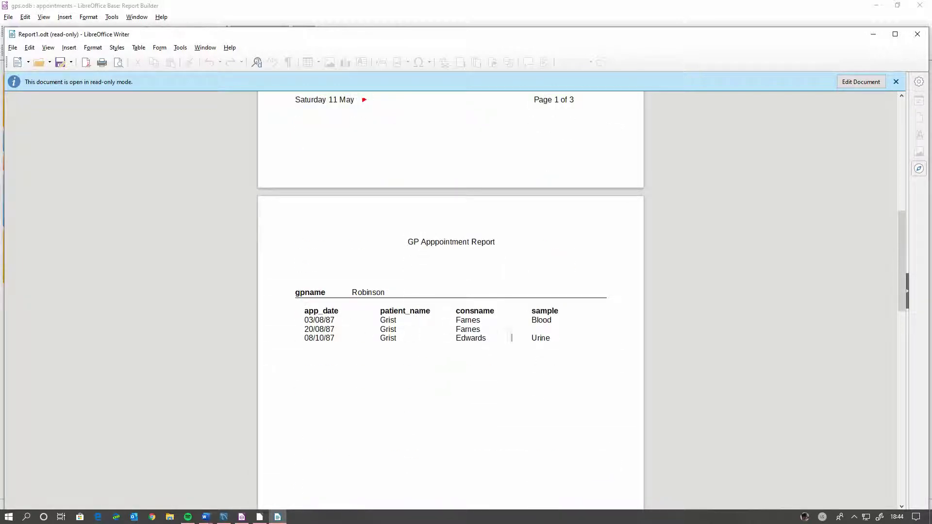
{"action": "scroll", "coordinate": [441, 370], "scroll_direction": "down", "scroll_amount": 15}
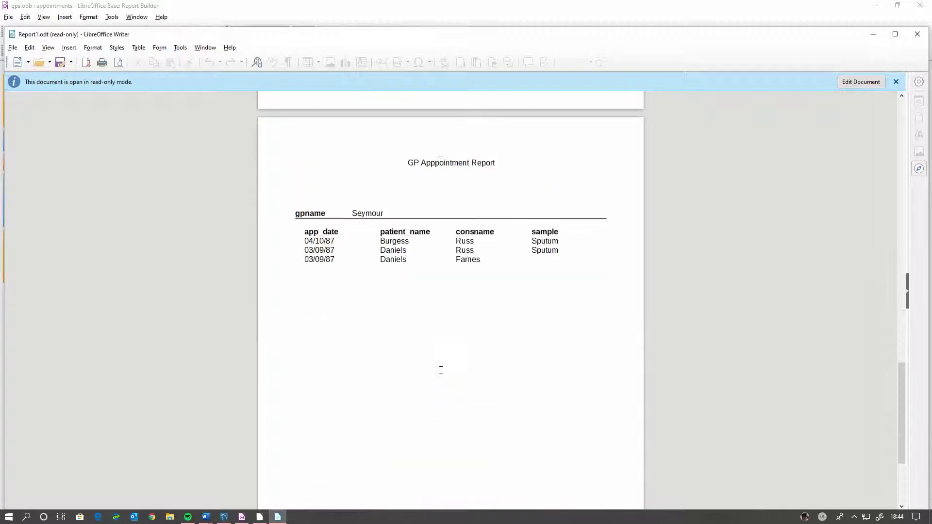
{"action": "scroll", "coordinate": [441, 370], "scroll_direction": "up", "scroll_amount": 20}
{"action": "scroll", "coordinate": [440, 370], "scroll_direction": "down", "scroll_amount": 20}
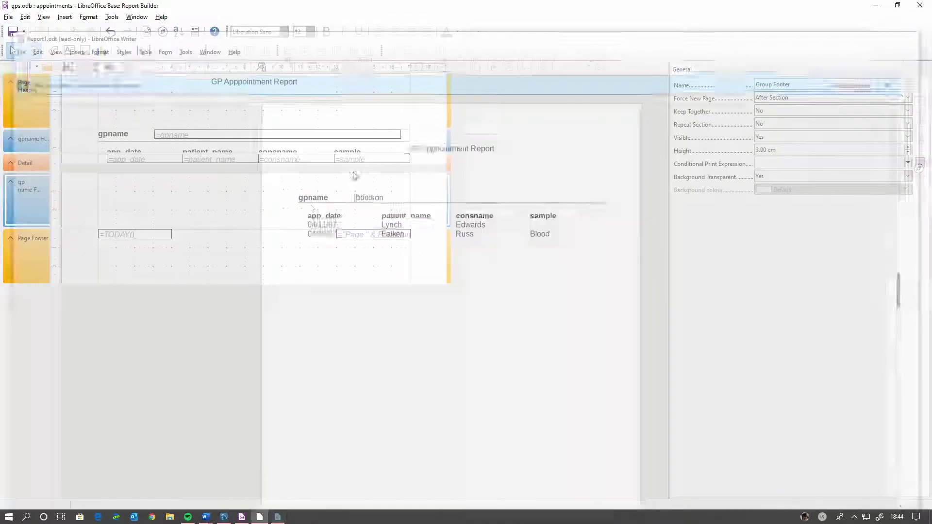
Step: Back in design, add a field and a 'Total Visits' label to the gpname footer
{"action": "left_click", "coordinate": [917, 35]}
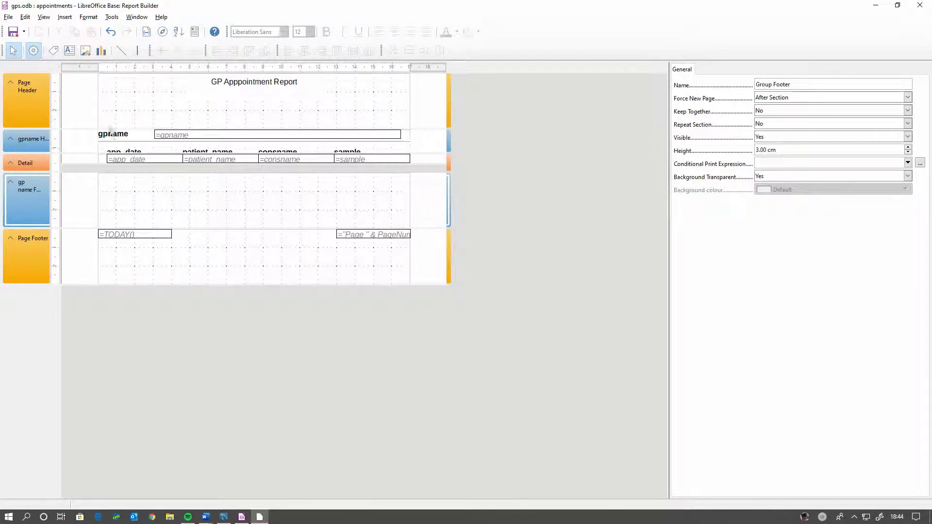
{"action": "left_click", "coordinate": [69, 50]}
{"action": "left_click_drag", "start_coordinate": [270, 180], "coordinate": [374, 208]}
{"action": "left_click", "coordinate": [70, 51]}
{"action": "left_click_drag", "start_coordinate": [304, 177], "coordinate": [392, 207]}
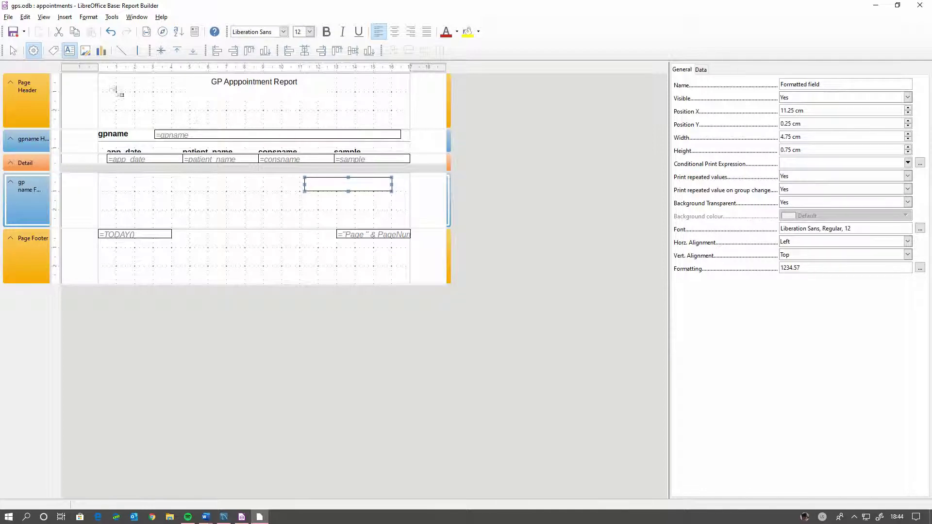
{"action": "left_click", "coordinate": [53, 50]}
{"action": "mouse_move", "coordinate": [239, 177]}
{"action": "left_mouse_down"}
{"action": "mouse_move", "coordinate": [305, 193]}
{"action": "mouse_move", "coordinate": [306, 204]}
{"action": "left_mouse_up"}
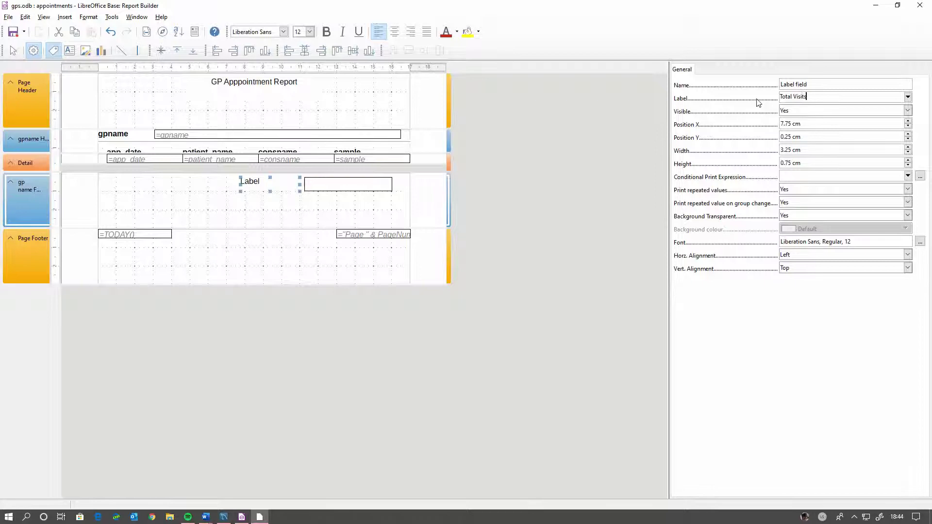
{"action": "left_click", "coordinate": [313, 201]}
Step: Set the field's Data Field Type to Counter scoped to the gpname group
{"action": "left_click", "coordinate": [329, 184]}
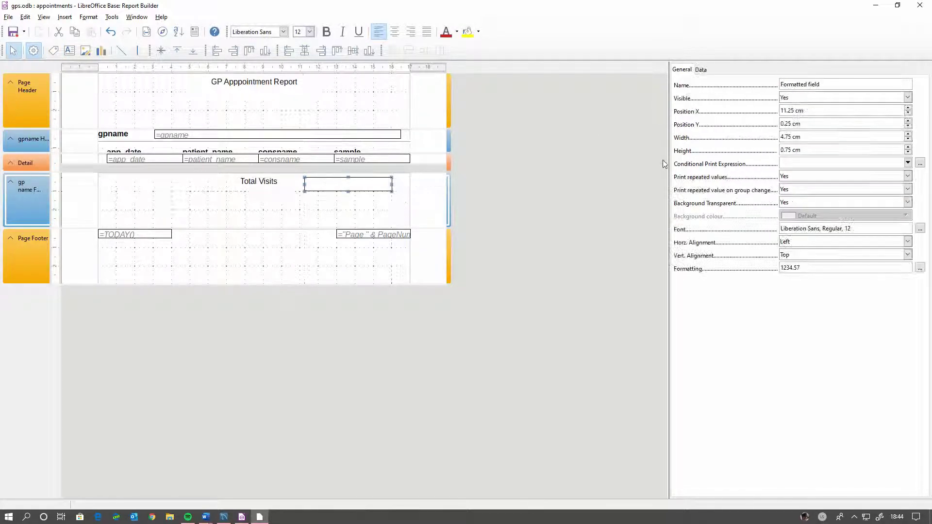
{"action": "left_click", "coordinate": [699, 69]}
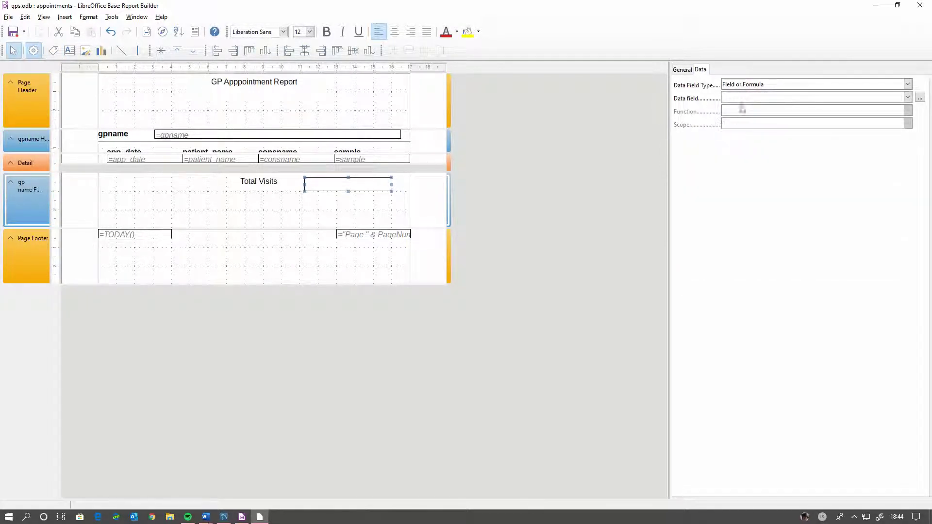
{"action": "left_click", "coordinate": [903, 84]}
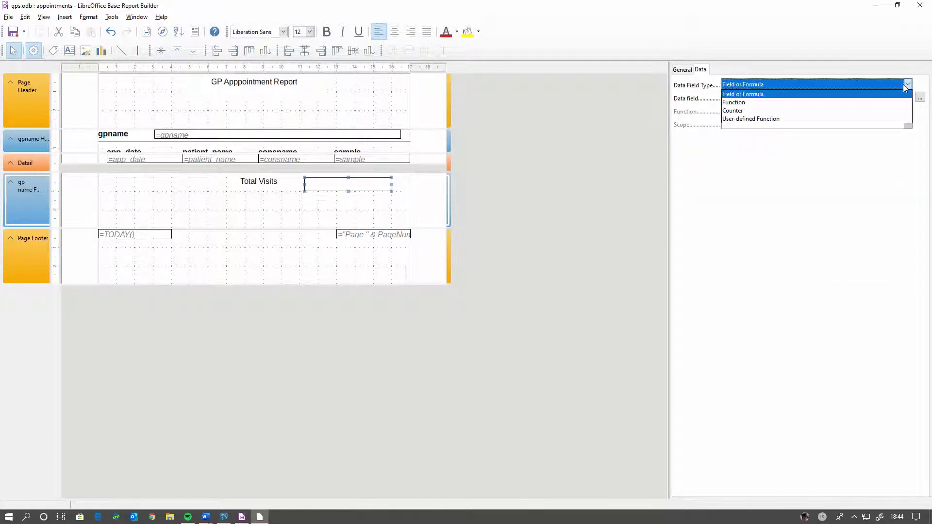
{"action": "left_click", "coordinate": [740, 109]}
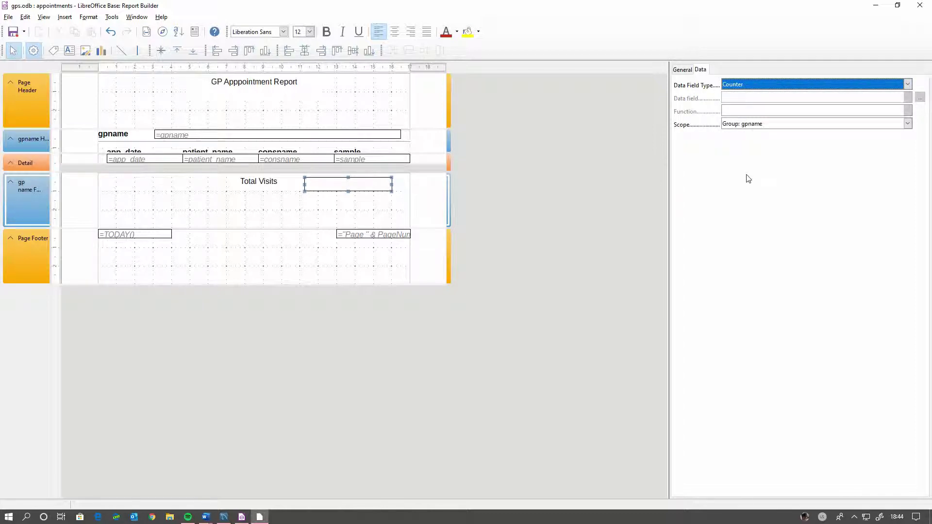
{"action": "left_click", "coordinate": [346, 212]}
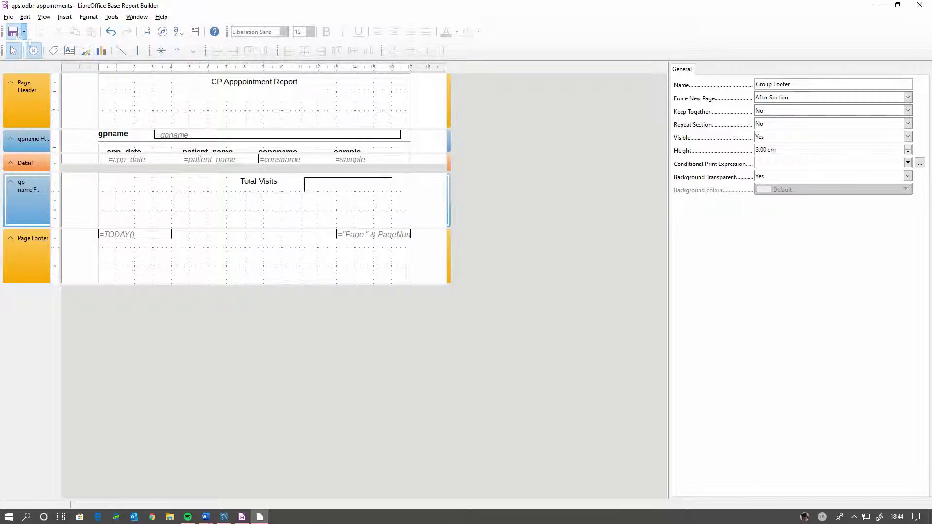
Step: Rerun the report, check Total Visits (2 for Ibbotson, 3 for Robinson), and close the preview
{"action": "left_click", "coordinate": [194, 31]}
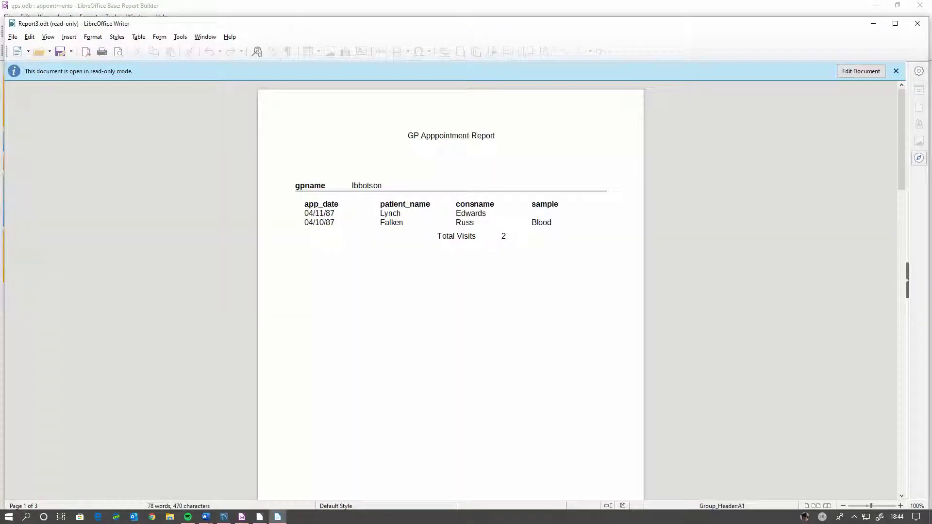
{"action": "left_click_drag", "start_coordinate": [420, 236], "coordinate": [525, 237]}
{"action": "left_click", "coordinate": [449, 210]}
{"action": "scroll", "coordinate": [512, 347], "scroll_direction": "down", "scroll_amount": 15}
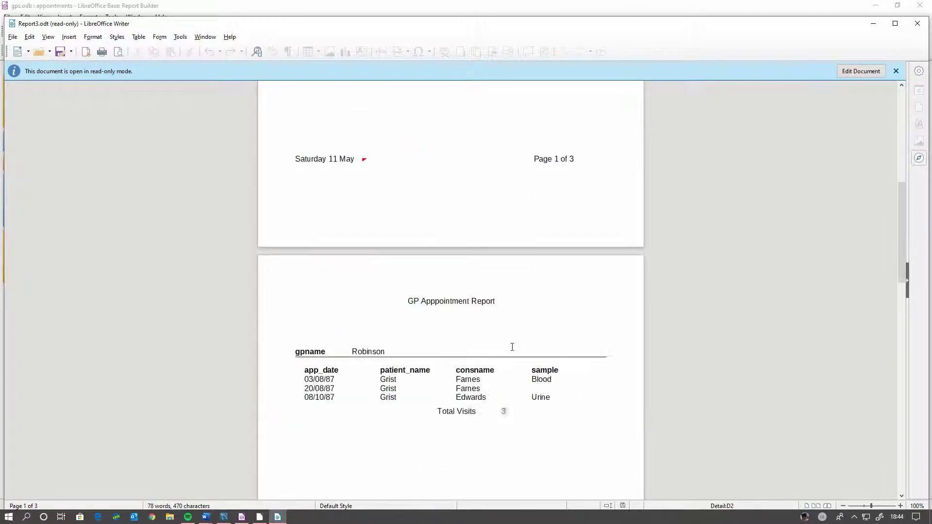
{"action": "scroll", "coordinate": [485, 267], "scroll_direction": "down", "scroll_amount": 7}
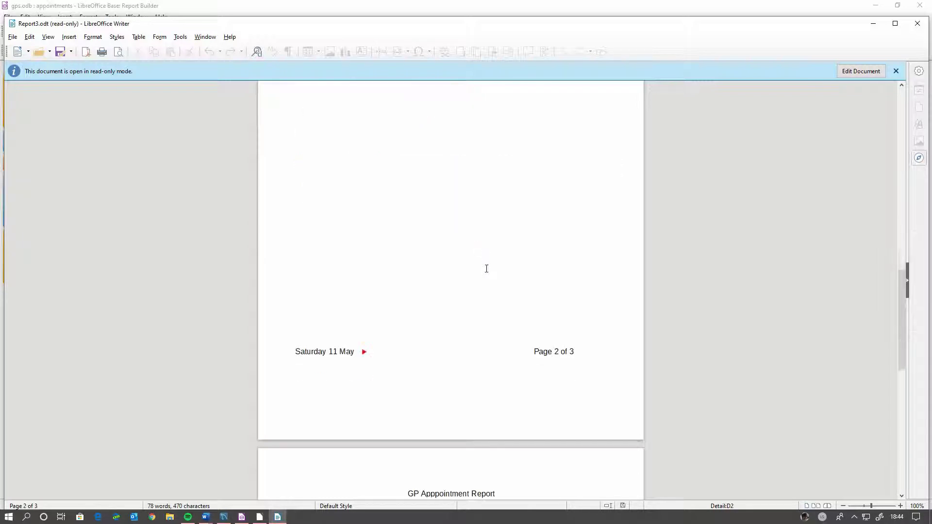
{"action": "right_click", "coordinate": [485, 269]}
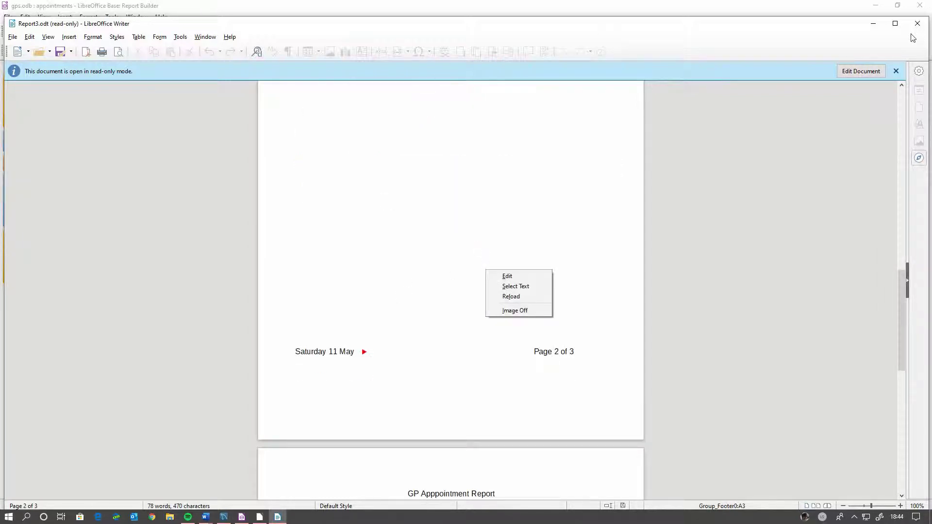
{"action": "left_click", "coordinate": [920, 27]}
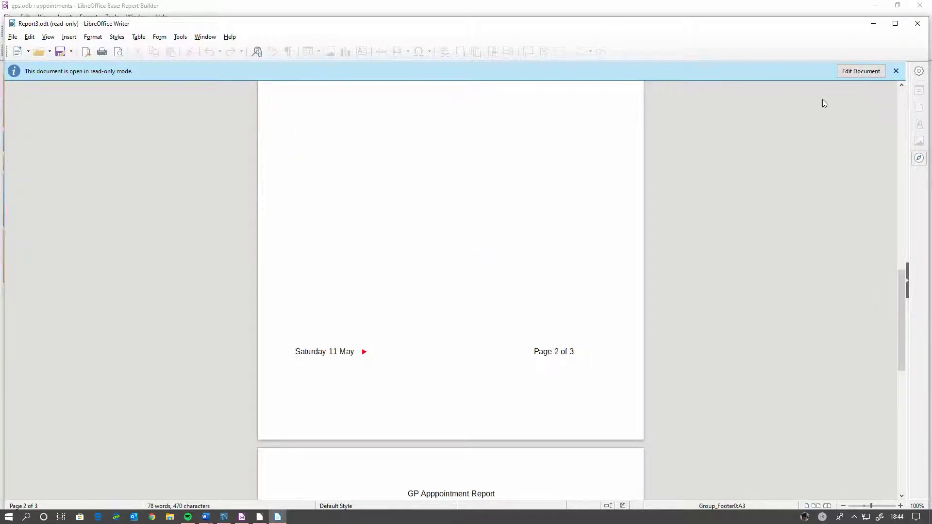
{"action": "left_click", "coordinate": [917, 24]}
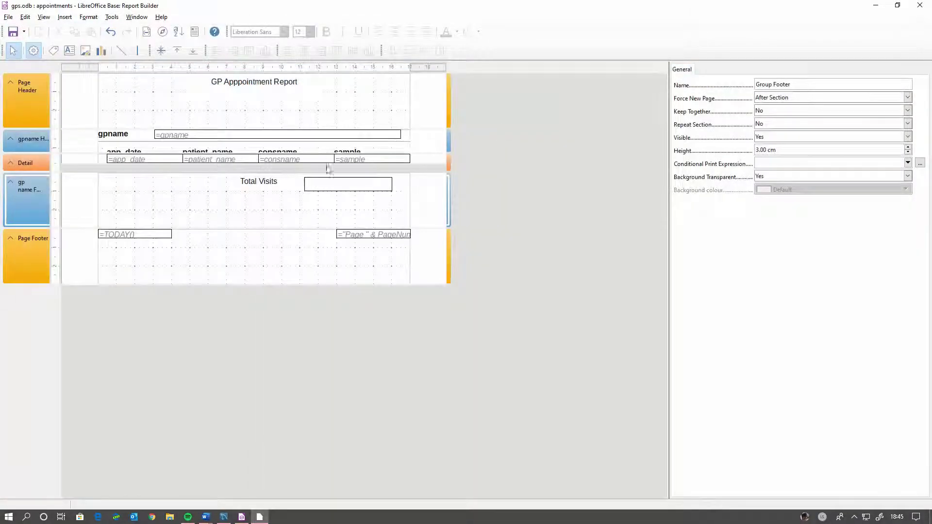
{"action": "left_click", "coordinate": [298, 332]}
{"action": "left_click", "coordinate": [302, 201]}
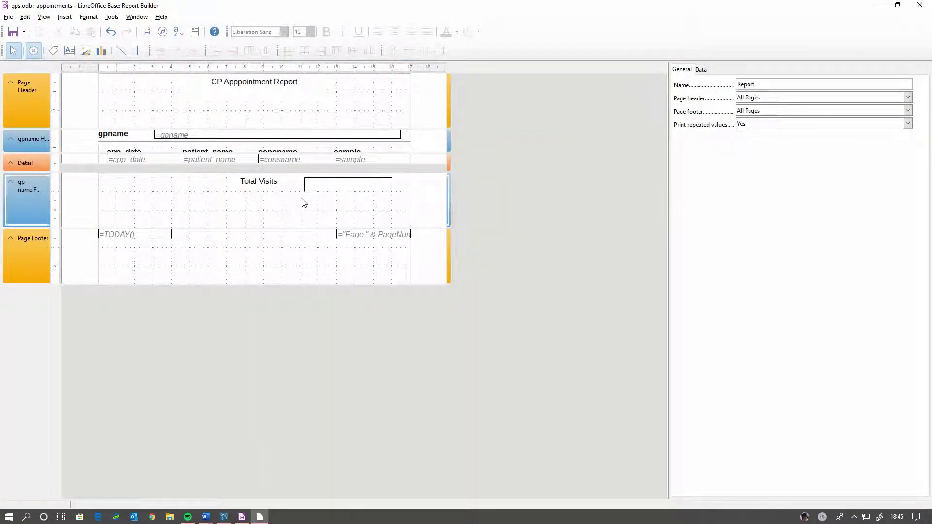
{"action": "left_click", "coordinate": [68, 57]}
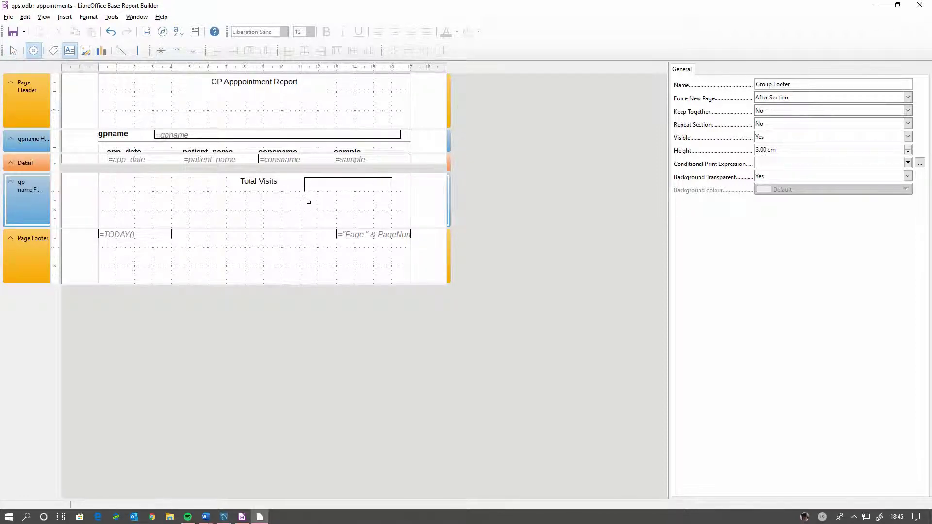
{"action": "mouse_move", "coordinate": [303, 197]}
{"action": "left_mouse_down"}
{"action": "mouse_move", "coordinate": [394, 218]}
{"action": "mouse_move", "coordinate": [392, 209]}
{"action": "left_mouse_up"}
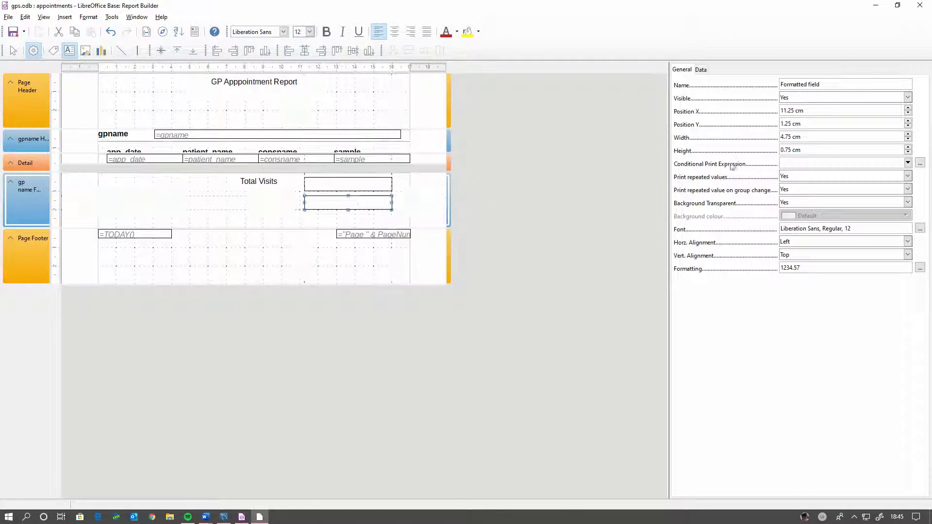
{"action": "left_click", "coordinate": [701, 71]}
{"action": "left_click", "coordinate": [802, 85]}
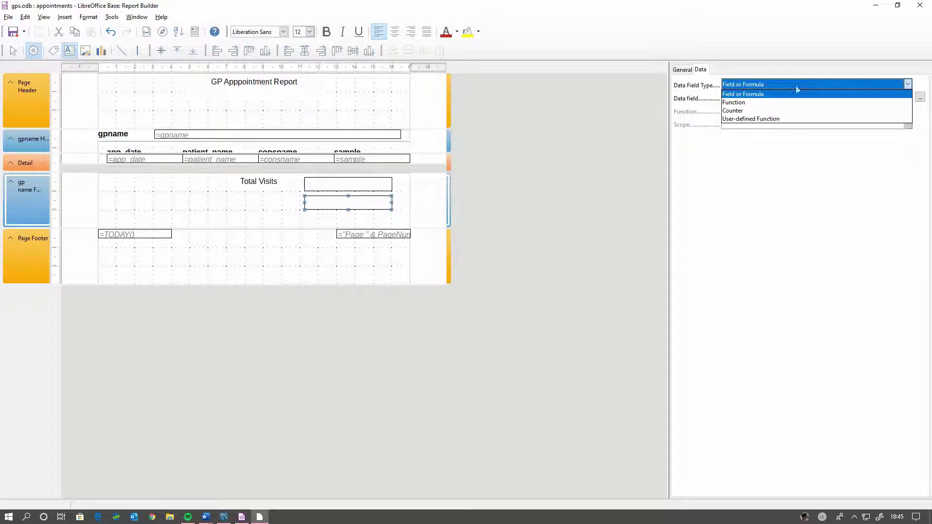
{"action": "left_click", "coordinate": [760, 103]}
{"action": "left_click", "coordinate": [825, 98]}
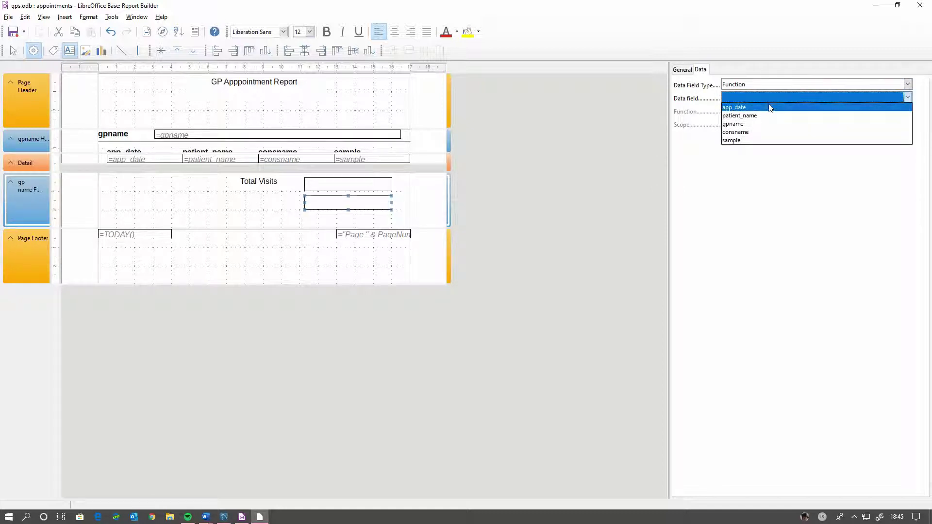
{"action": "left_click", "coordinate": [746, 141]}
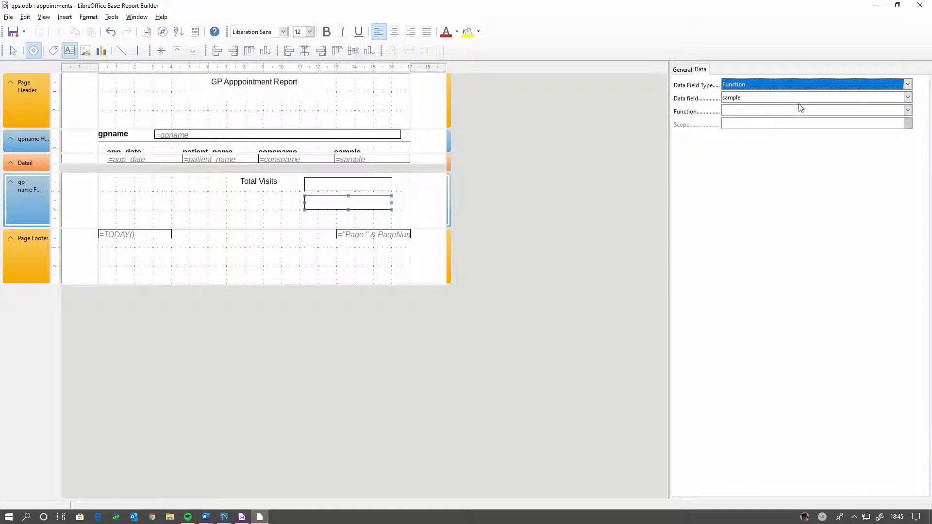
{"action": "left_click", "coordinate": [810, 114]}
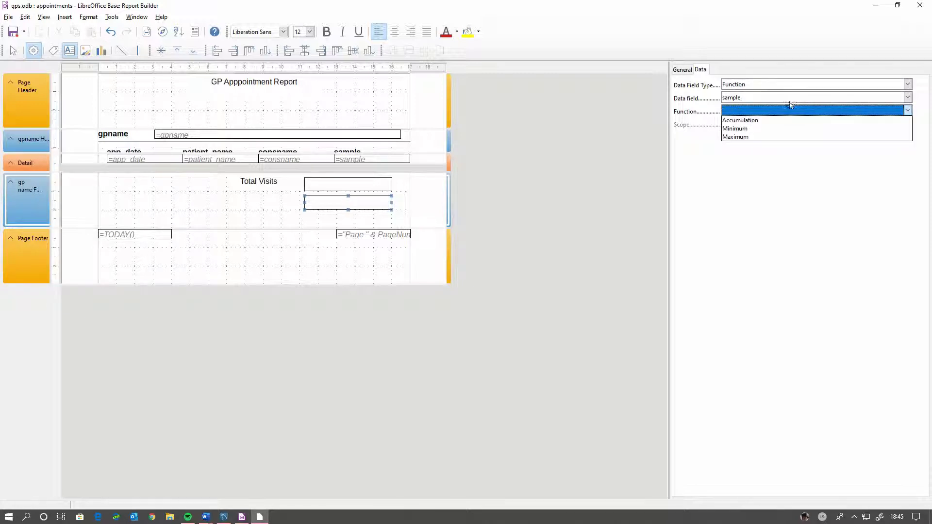
{"action": "left_click", "coordinate": [683, 182]}
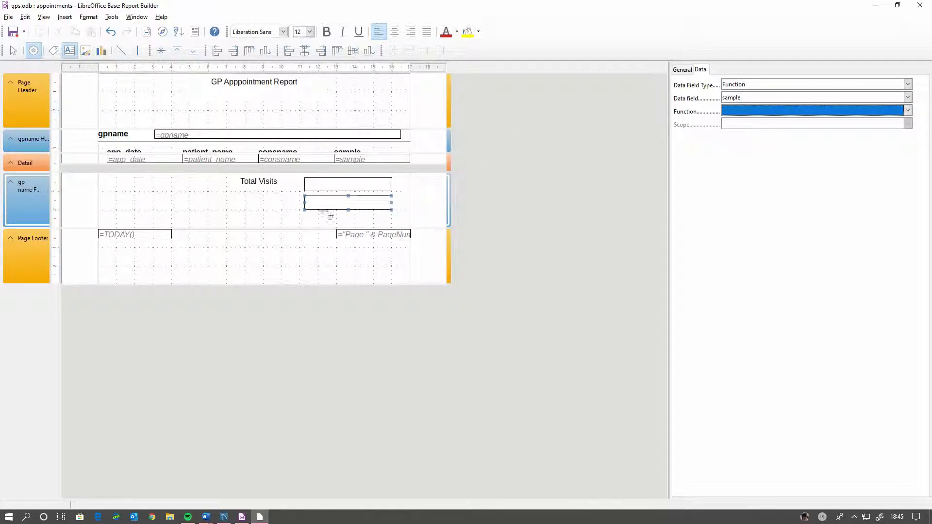
{"action": "left_click", "coordinate": [245, 206]}
{"action": "left_click", "coordinate": [331, 208]}
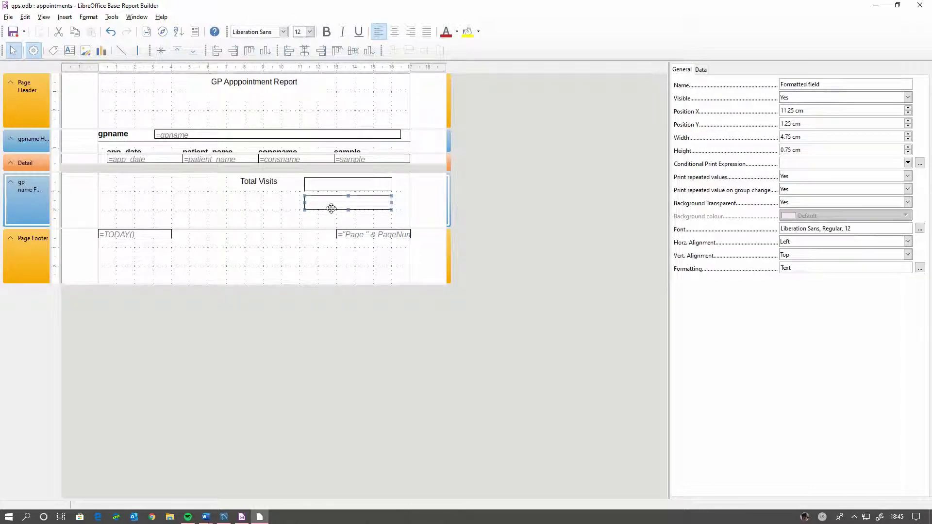
{"action": "key", "text": "Delete"}
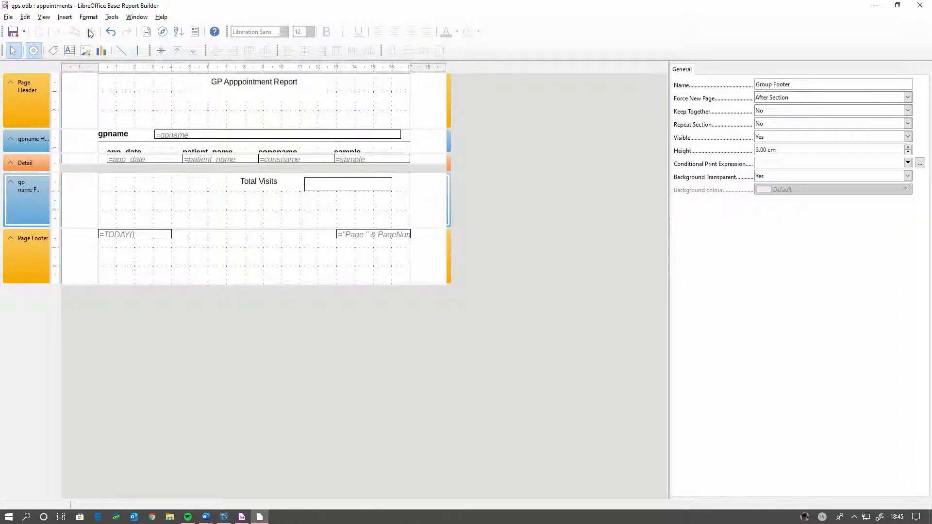
Step: Save the design, shrink the gpname footer to 1.16 cm, and preview the report
{"action": "left_click", "coordinate": [13, 32]}
{"action": "left_click_drag", "start_coordinate": [243, 228], "coordinate": [248, 194]}
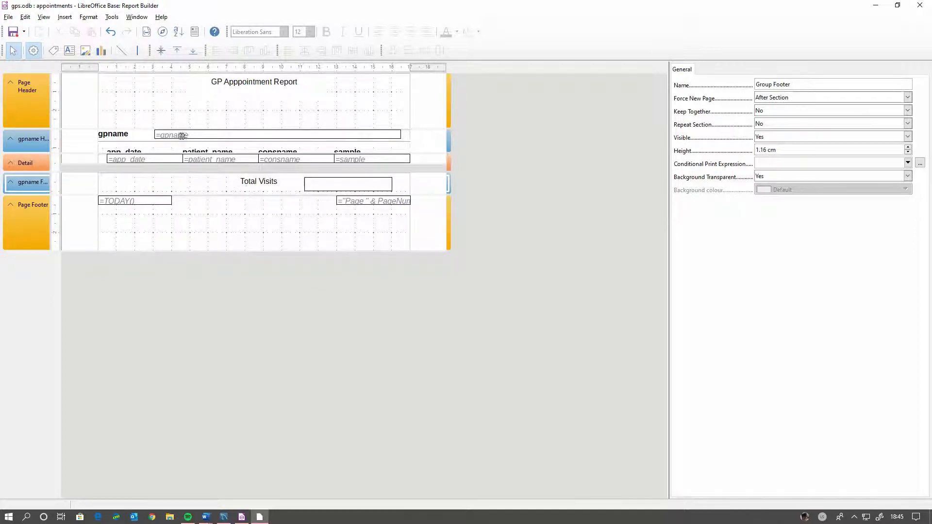
{"action": "left_click", "coordinate": [114, 135]}
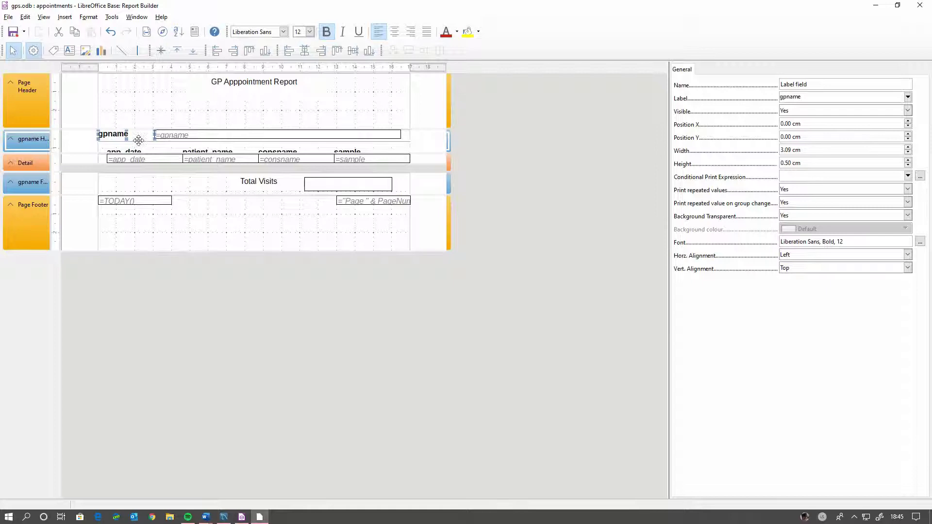
{"action": "left_click", "coordinate": [194, 31]}
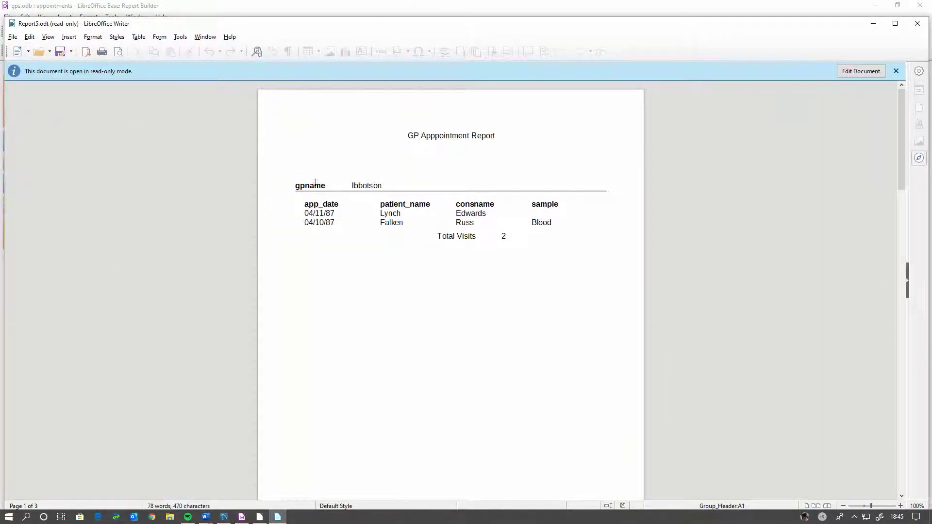
{"action": "left_click", "coordinate": [917, 24]}
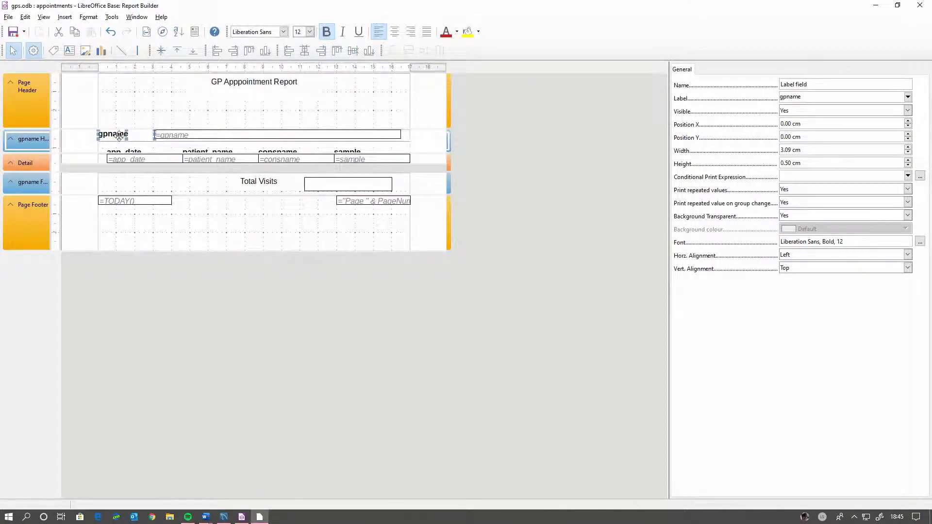
Step: Drag the gpname header's lower border down so the four column headings fit, then check each section
{"action": "left_click", "coordinate": [225, 231]}
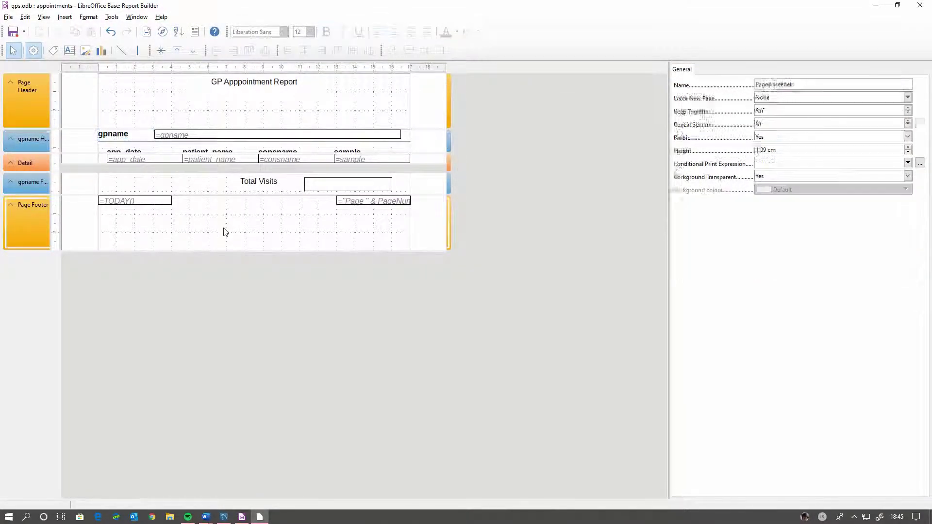
{"action": "left_click", "coordinate": [118, 134]}
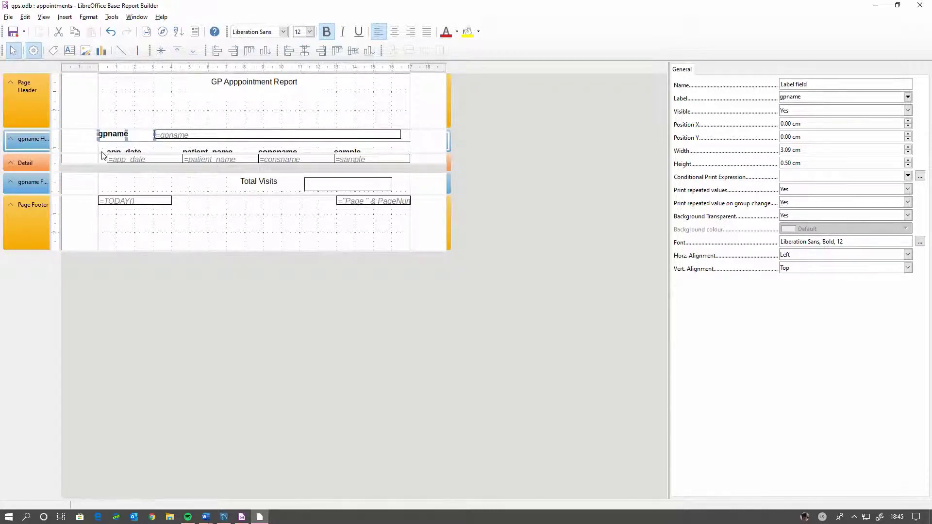
{"action": "left_click_drag", "start_coordinate": [102, 156], "coordinate": [96, 161]}
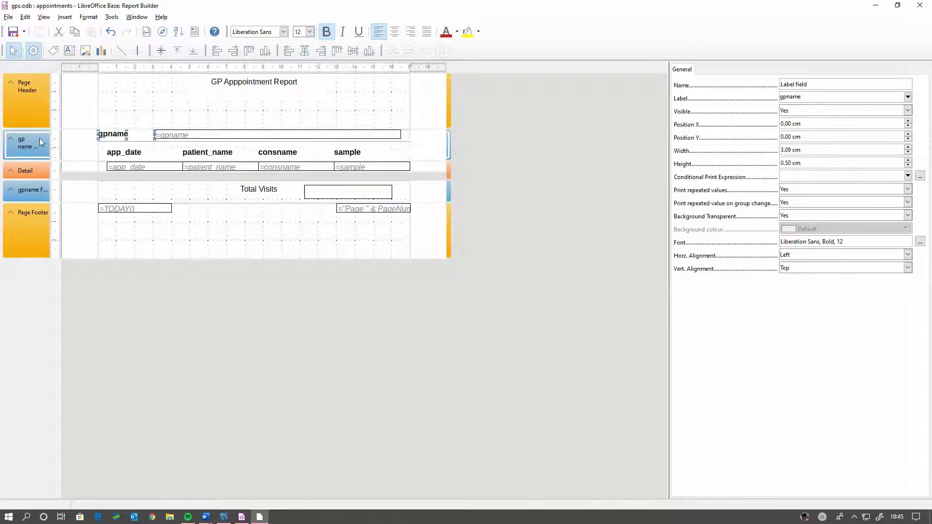
{"action": "left_click", "coordinate": [33, 169]}
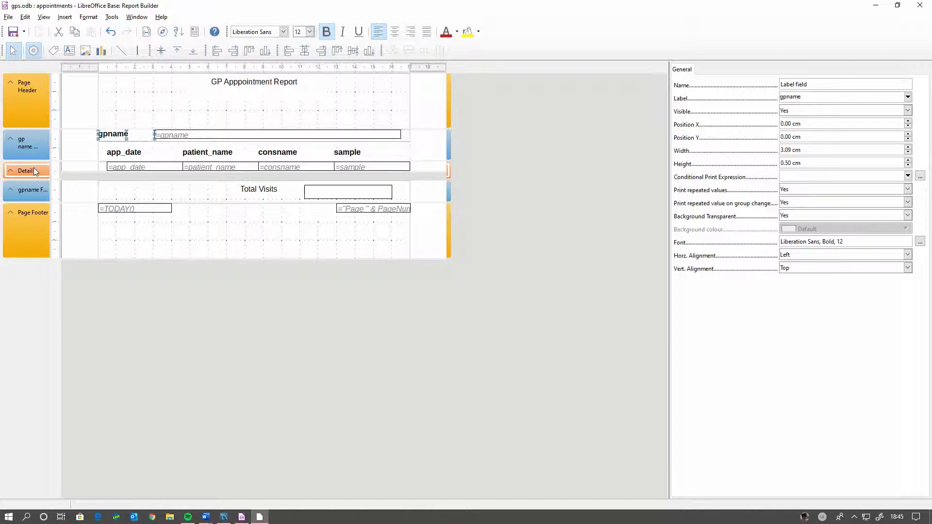
{"action": "left_click", "coordinate": [25, 150]}
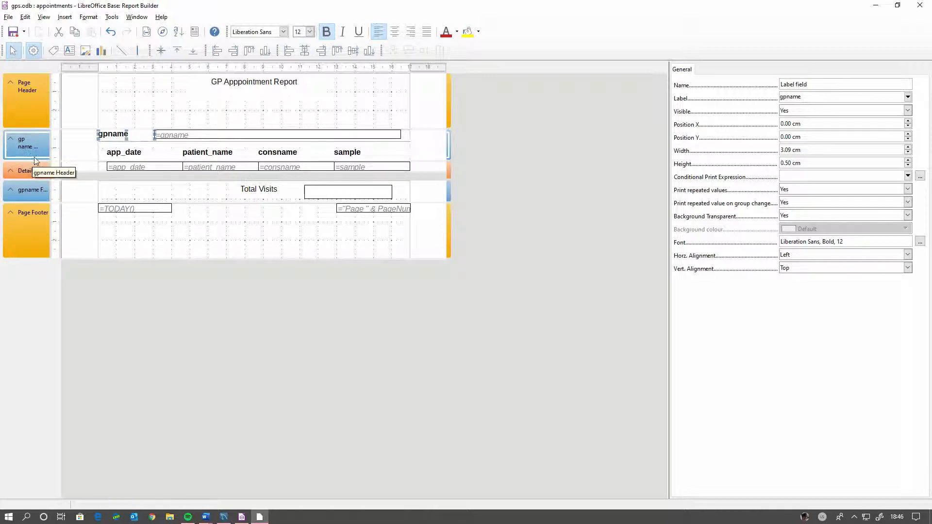
{"action": "left_click", "coordinate": [30, 166]}
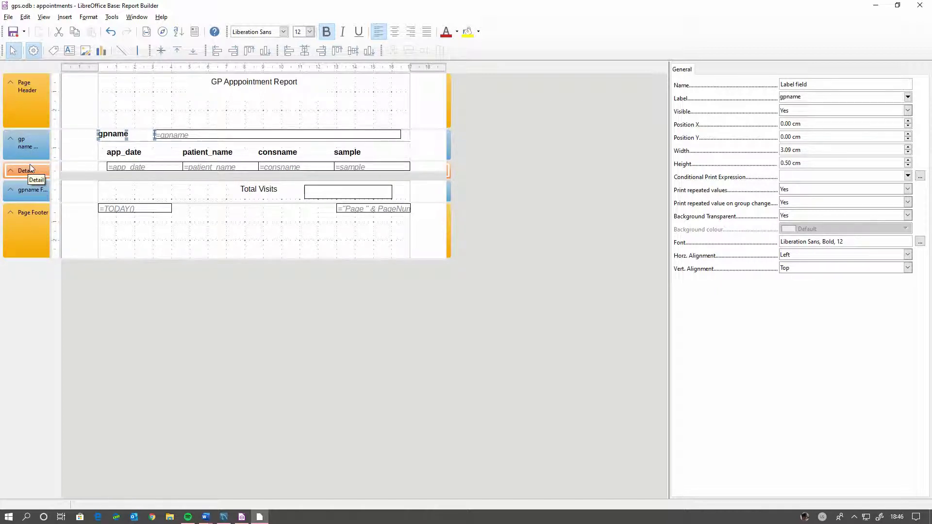
{"action": "left_click", "coordinate": [34, 194]}
{"action": "left_click", "coordinate": [39, 145]}
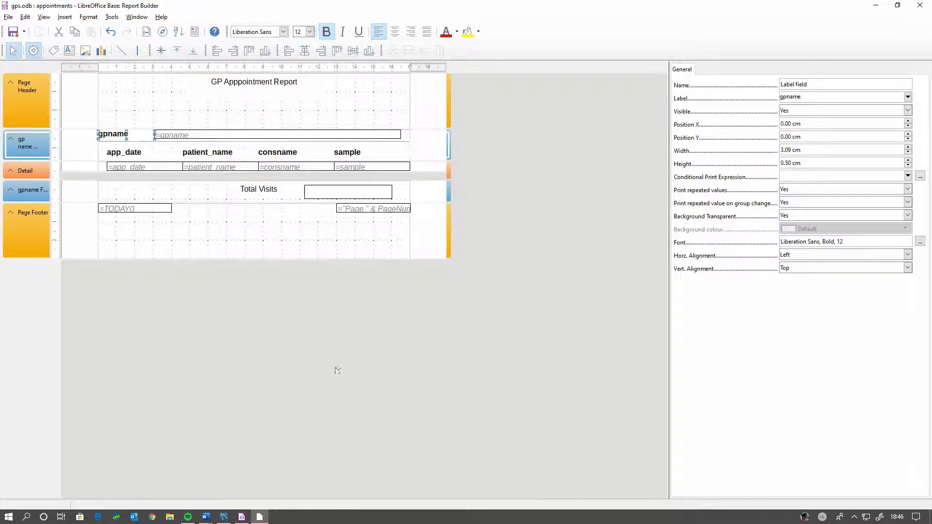
{"action": "left_click", "coordinate": [338, 369]}
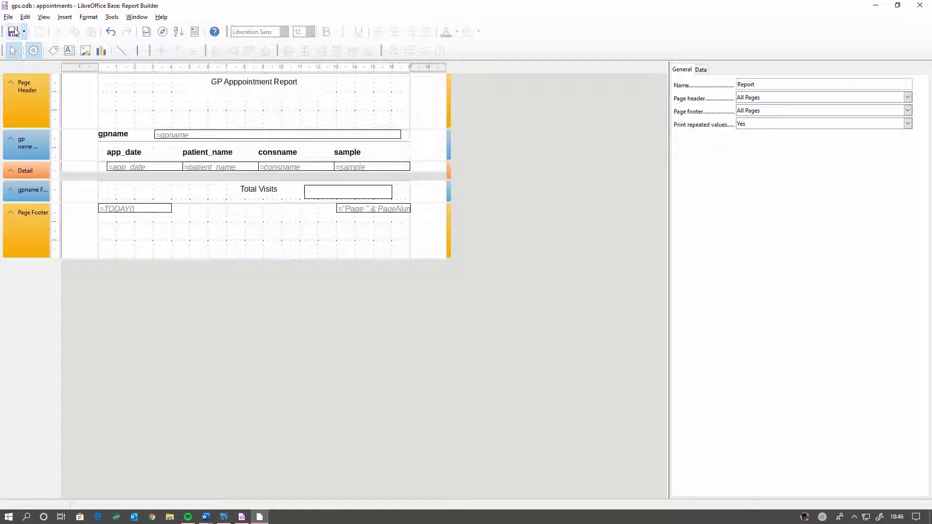